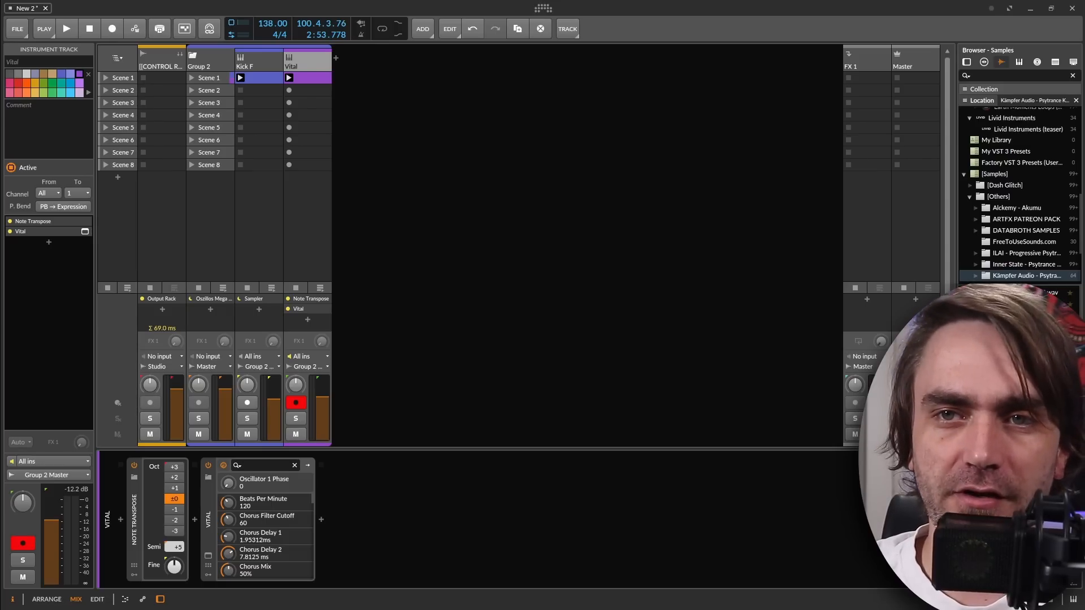
- Review the devices on the Kick F and Vital tracks in Group 2
left_click(418, 510)
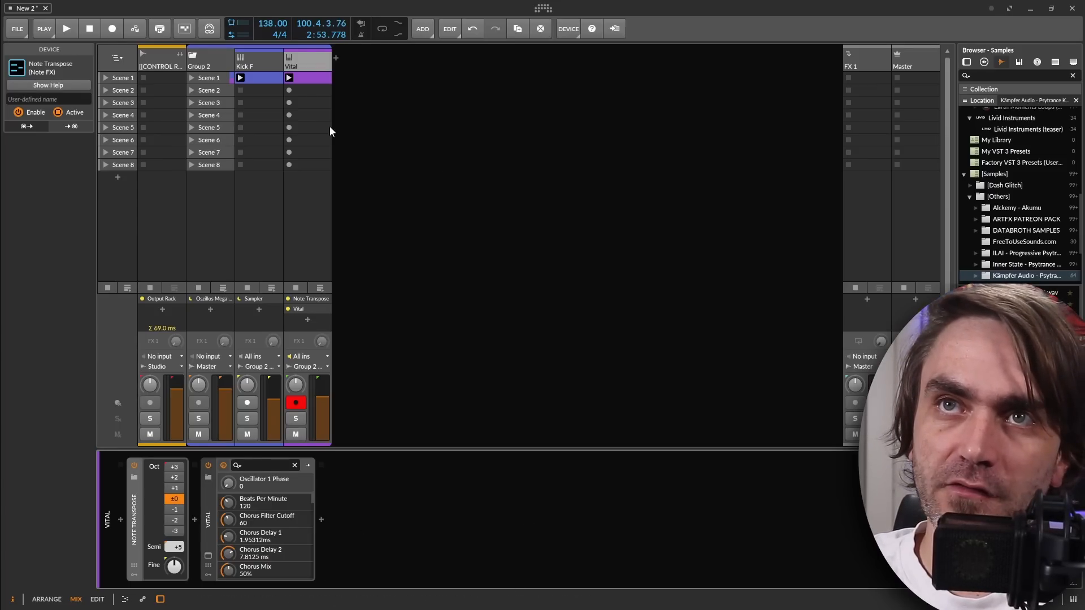
left_click(260, 53)
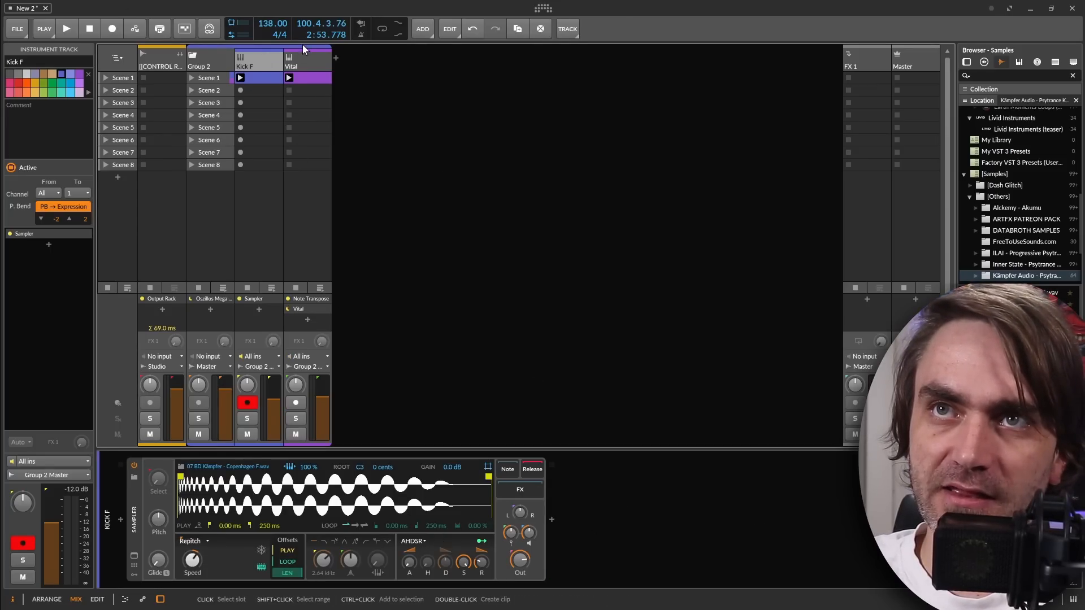
left_click(303, 63)
left_click(215, 59)
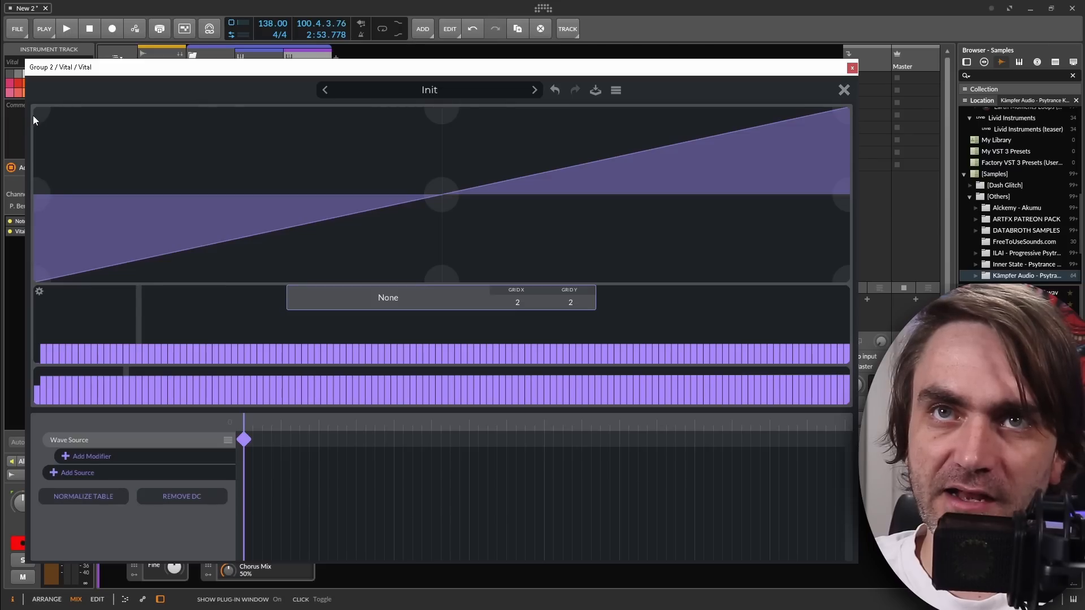
- Draw a full-height falling saw in Vital's oscillator 1 wavetable editor and close the synth window
mouse_move(32, 115)
left_mouse_down()
mouse_move(487, 240)
mouse_move(847, 282)
left_mouse_up()
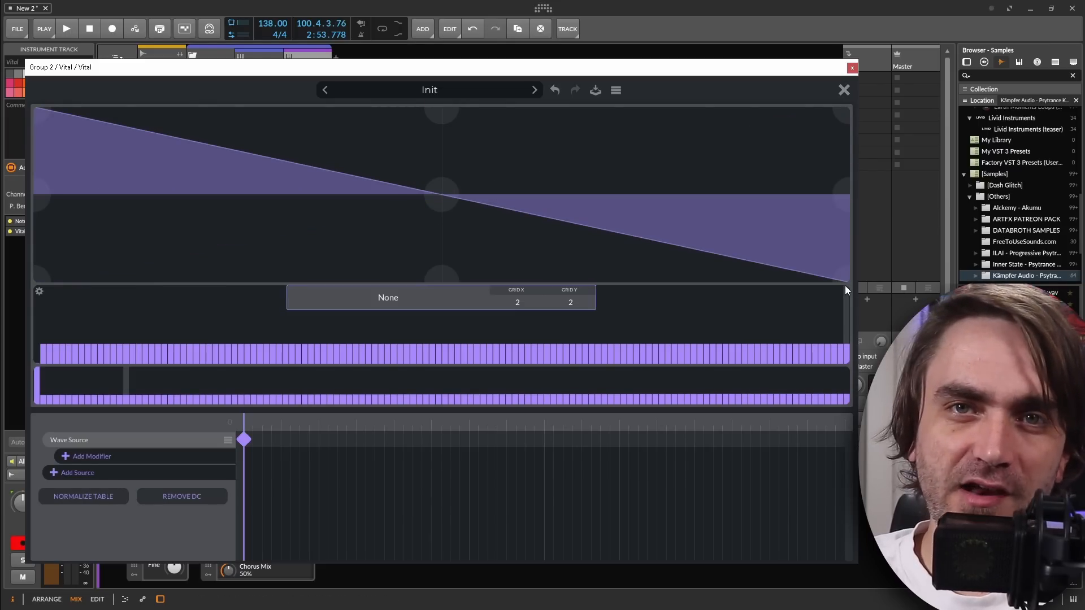
left_click(844, 90)
left_click(852, 68)
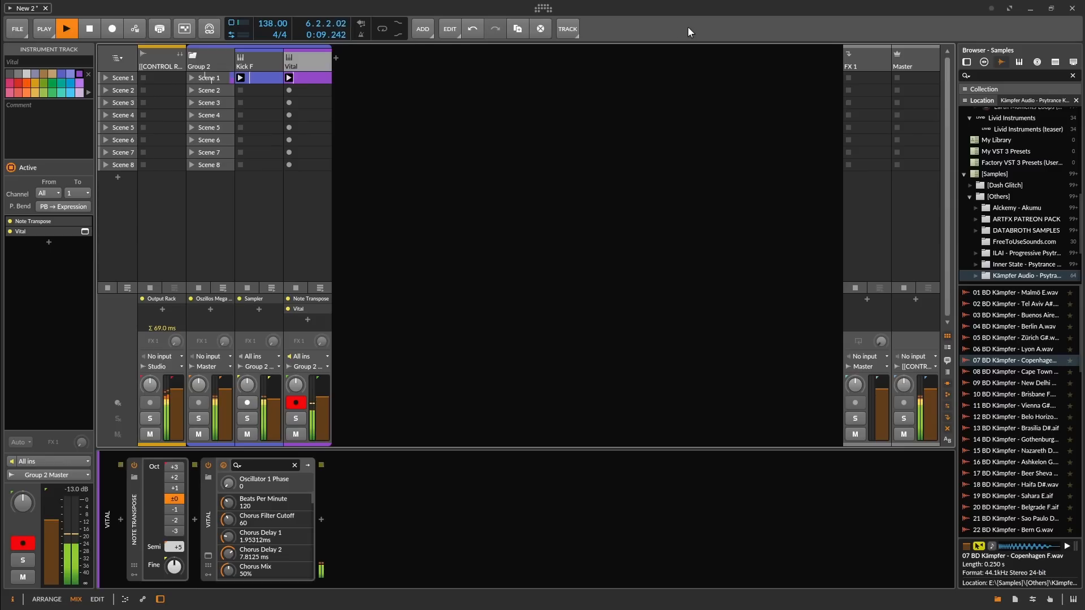
- Stop playback and open the Vital synth with its oscillator 1 wavetable editor
left_click(208, 540)
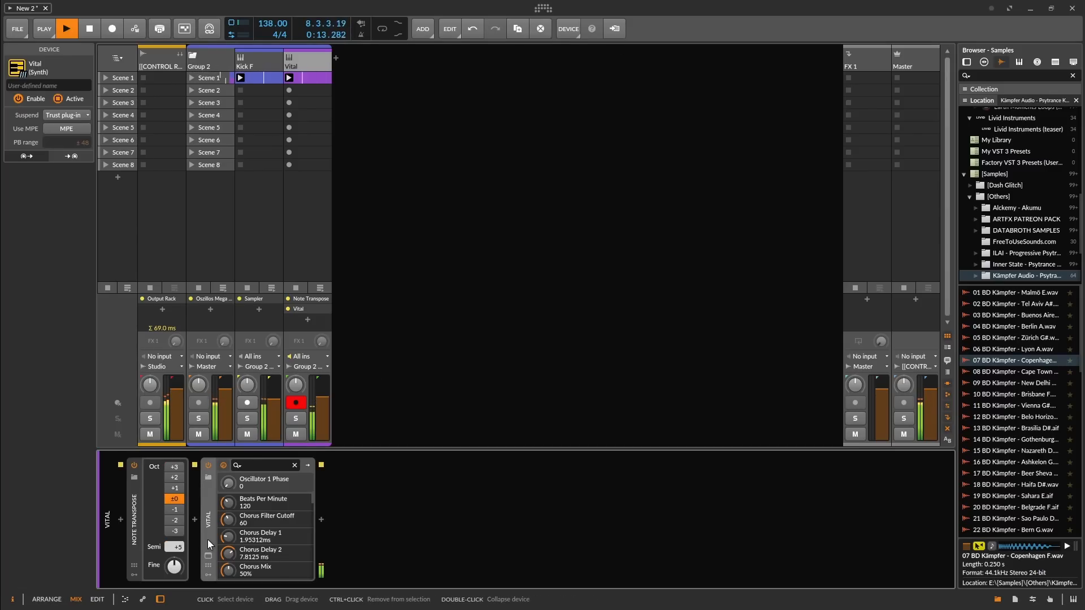
key("space")
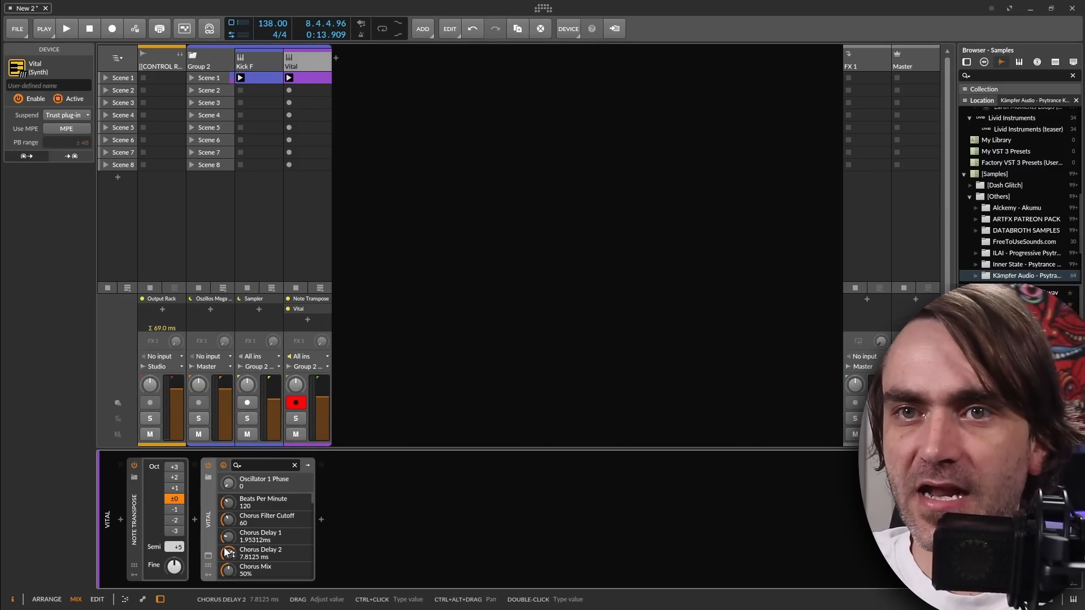
left_click(208, 555)
left_click(328, 175)
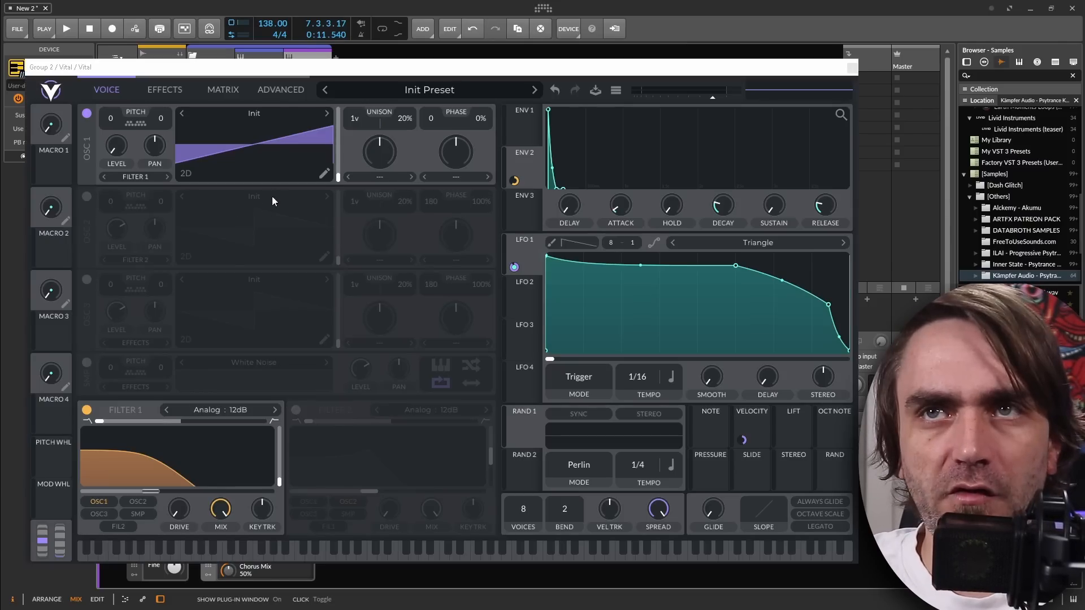
- Remove all harmonics above the fundamental from oscillator 1's rising saw, leaving a sine wave, and leave the wavetable editor
left_click(324, 178)
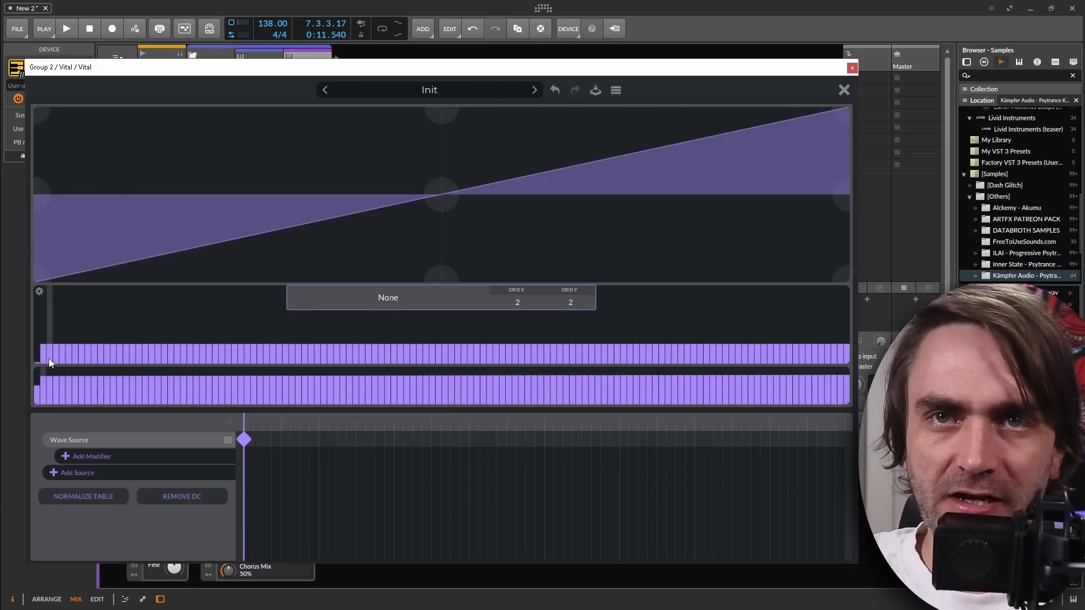
mouse_move(49, 358)
left_mouse_down()
mouse_move(55, 374)
mouse_move(107, 389)
mouse_move(280, 416)
mouse_move(856, 425)
left_mouse_up()
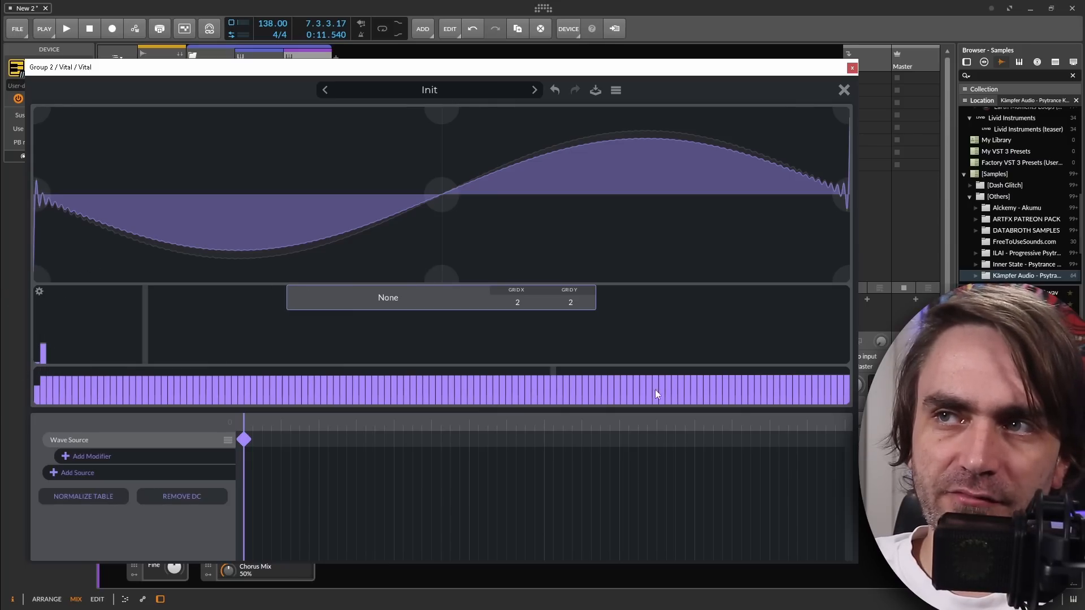
scroll(756, 354, "down", 10)
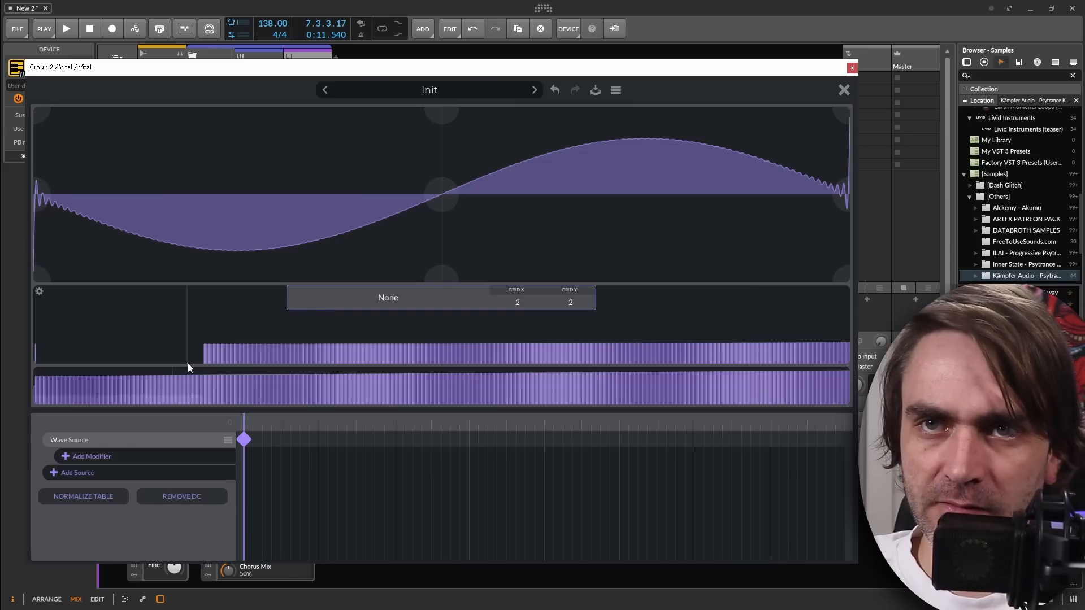
mouse_move(181, 386)
left_mouse_down()
mouse_move(754, 496)
mouse_move(836, 486)
left_mouse_up()
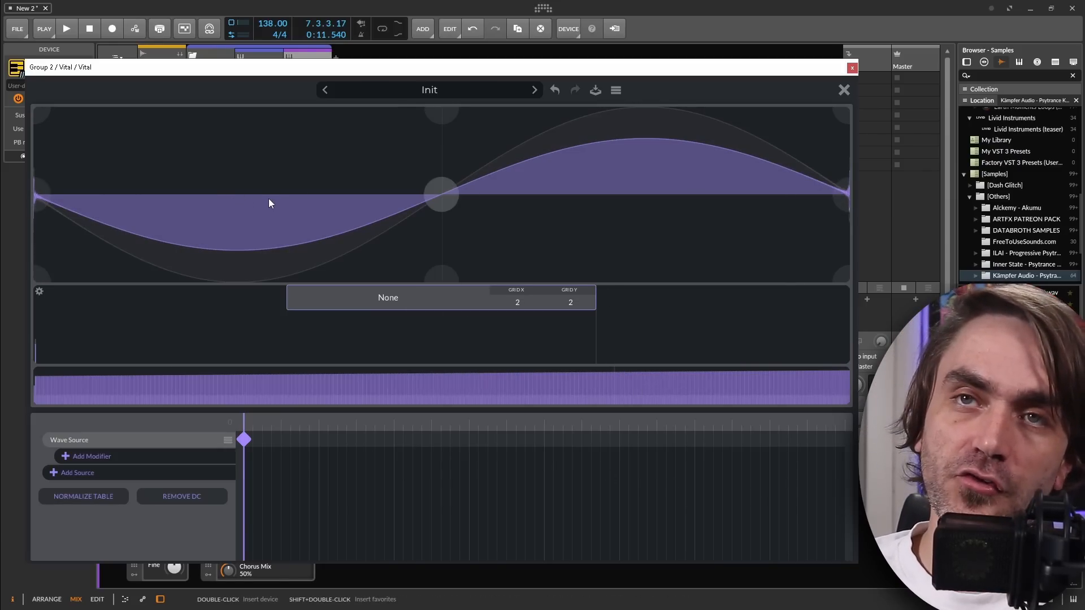
left_click(844, 90)
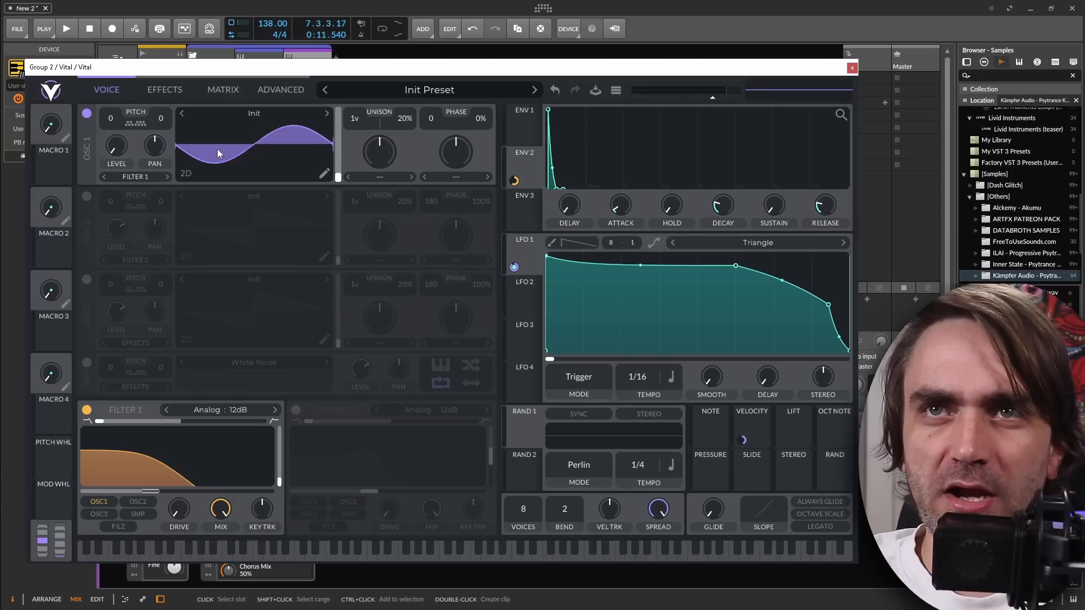
- Remove the upper harmonics from oscillator 1's falling saw, keeping only a few tapering low ones, and inspect the resulting wave
left_click(323, 174)
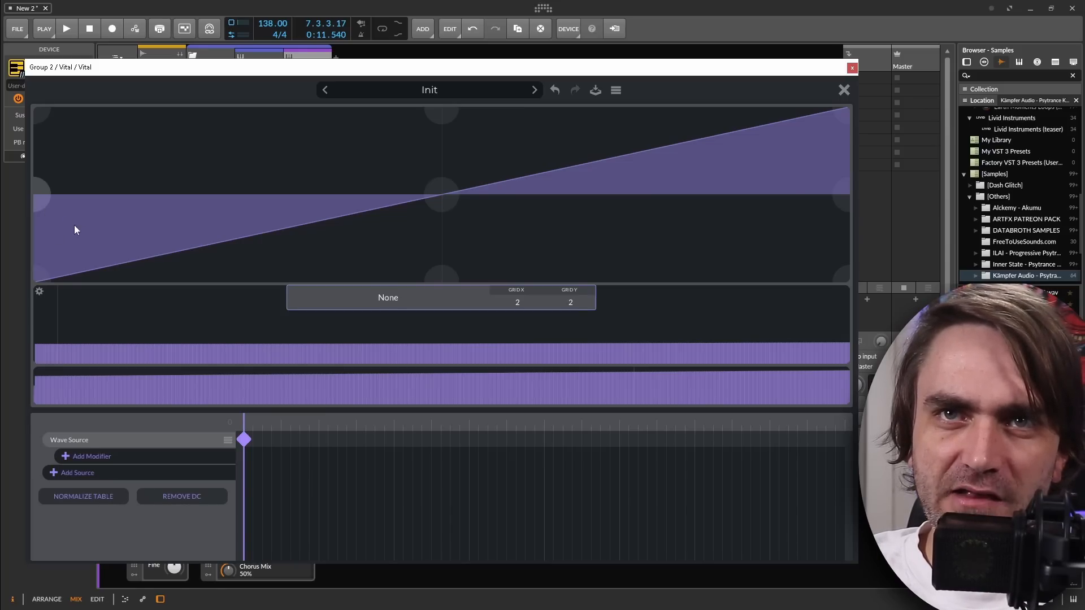
left_click(844, 90)
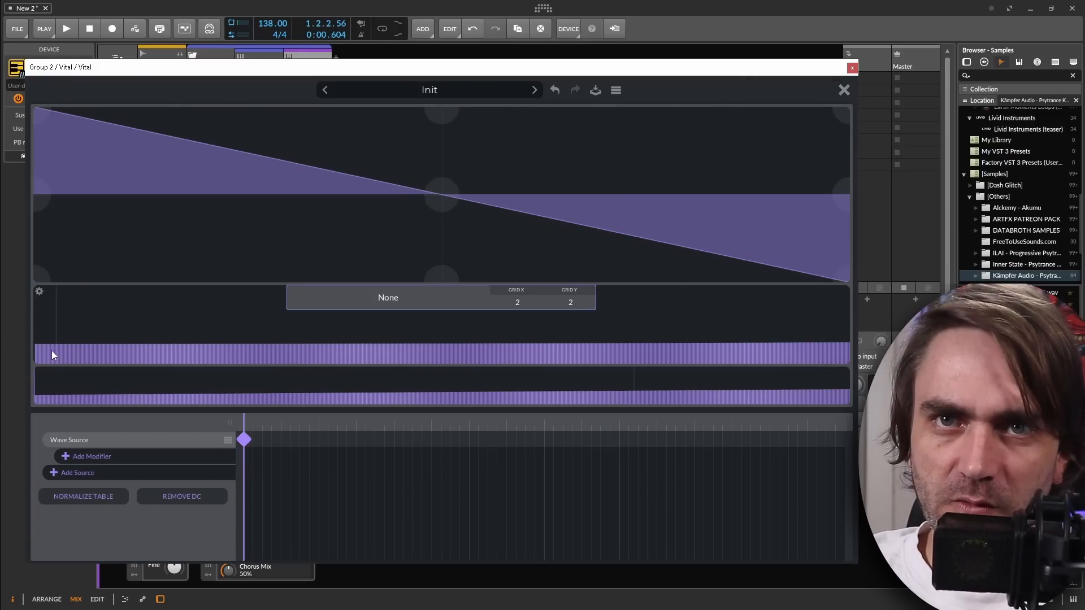
mouse_move(44, 352)
left_mouse_down()
mouse_move(85, 384)
mouse_move(392, 447)
mouse_move(859, 446)
left_mouse_up()
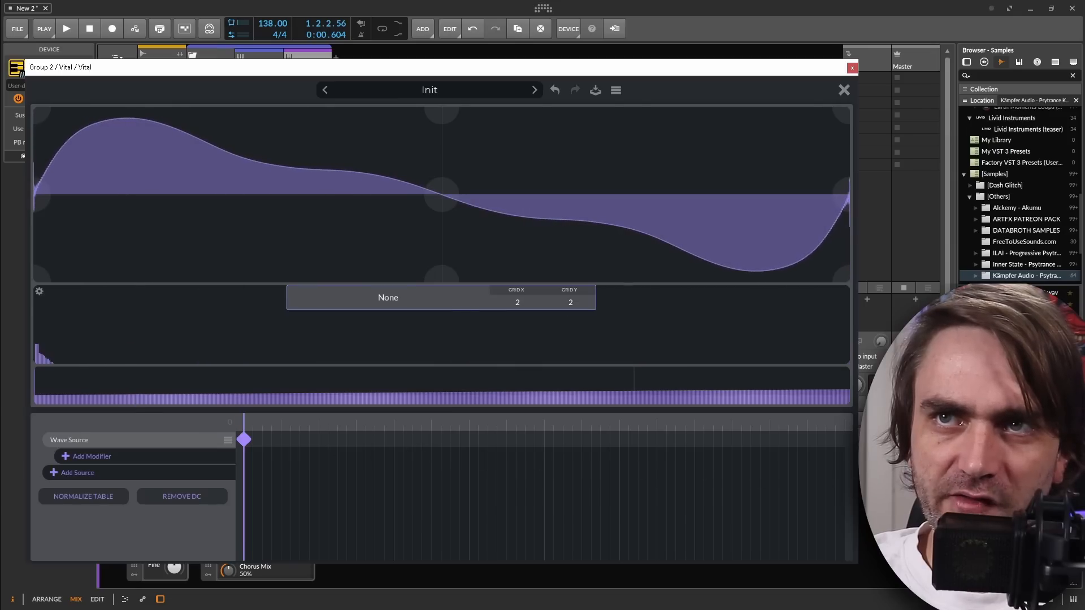
left_click(844, 90)
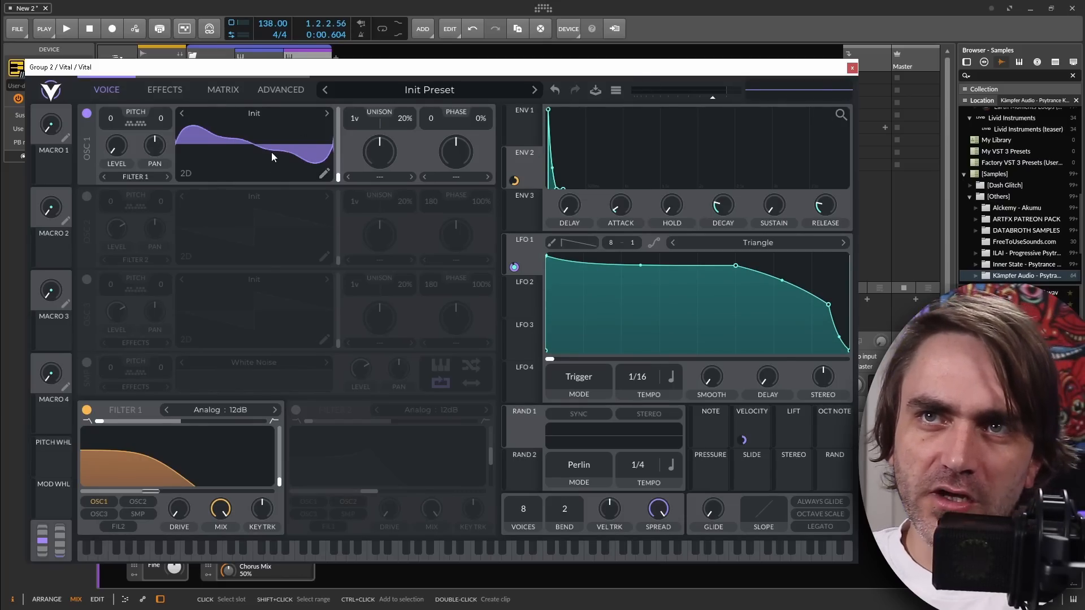
left_click(323, 176)
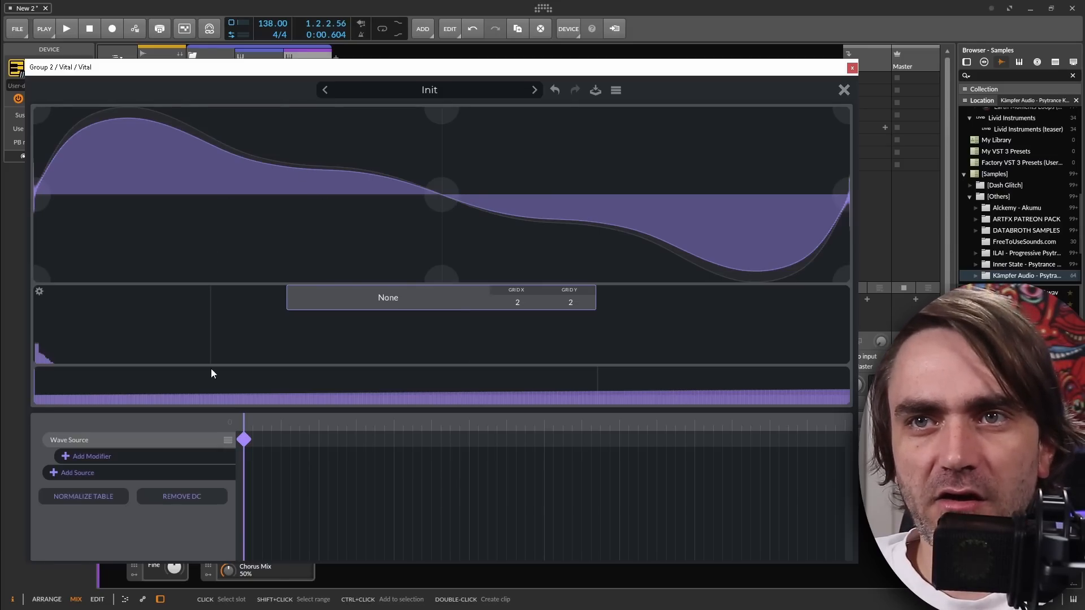
- Close the Vital window, mute the Kick F track and open Oszillos Mega Scope on Group 2
left_click(852, 68)
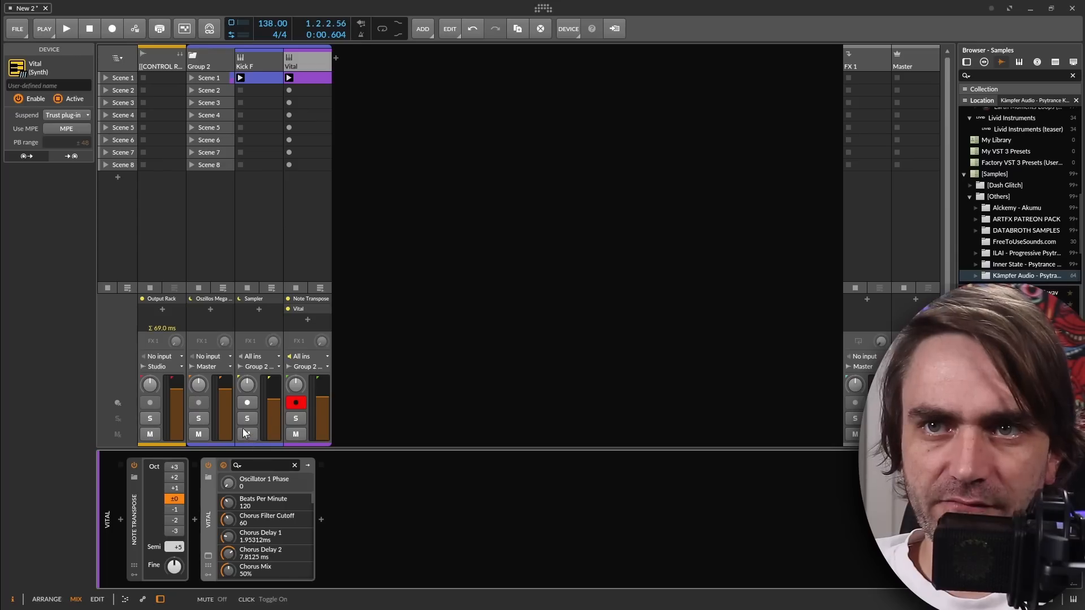
left_click(209, 57)
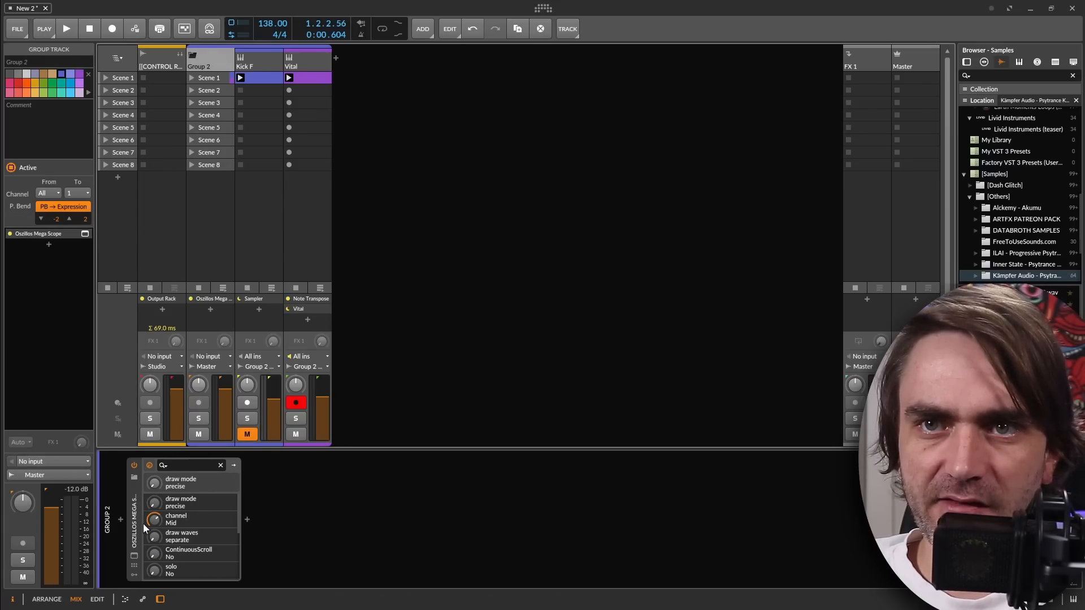
left_click(135, 556)
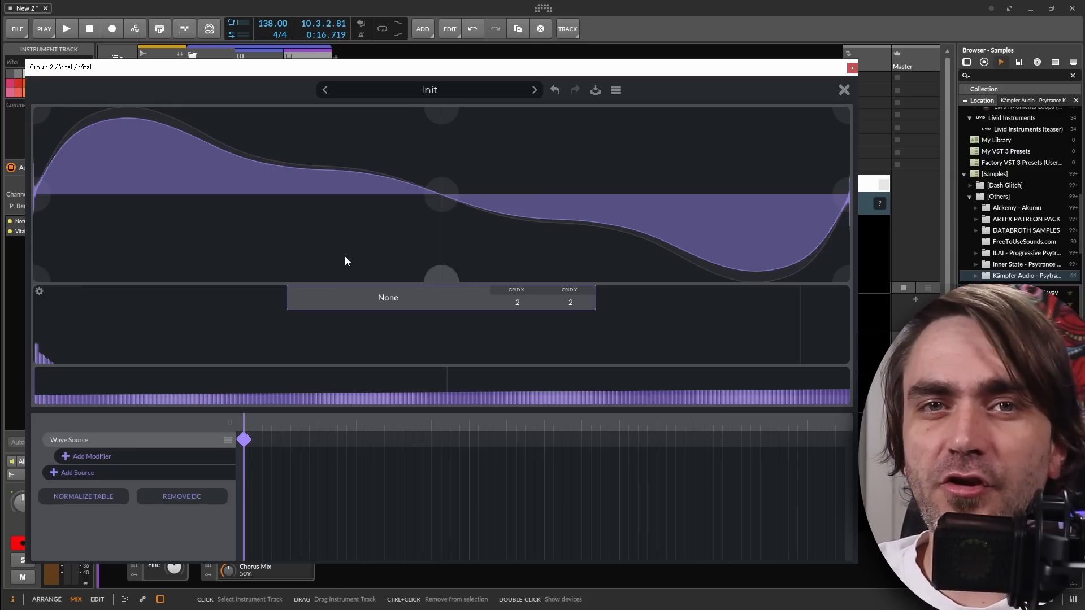
- Redraw oscillator 1's waveform as a straight full-height falling saw and leave the wavetable editor
left_click(843, 91)
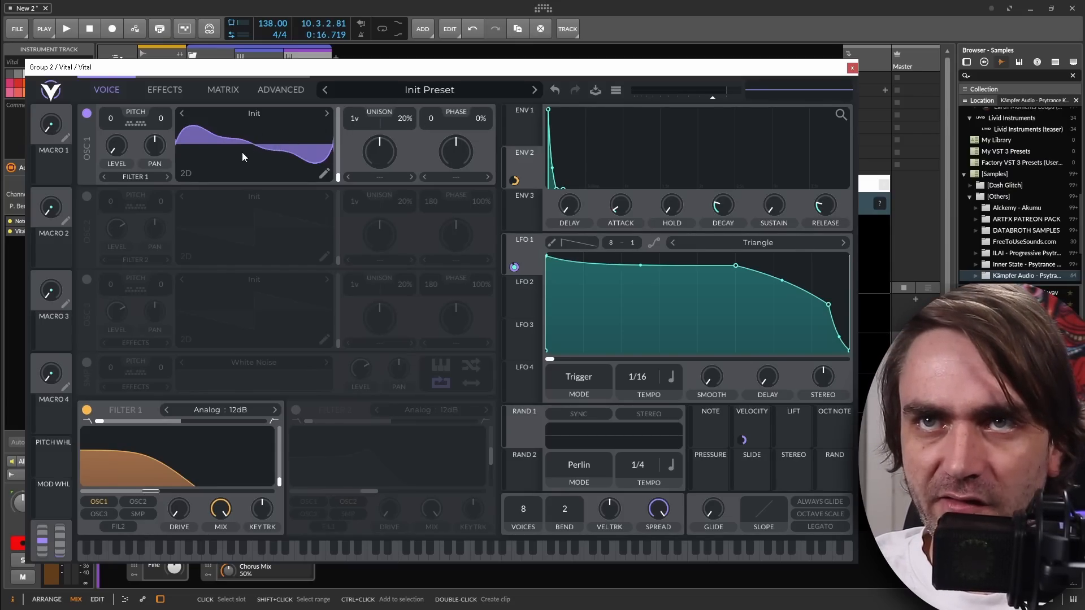
left_click(324, 173)
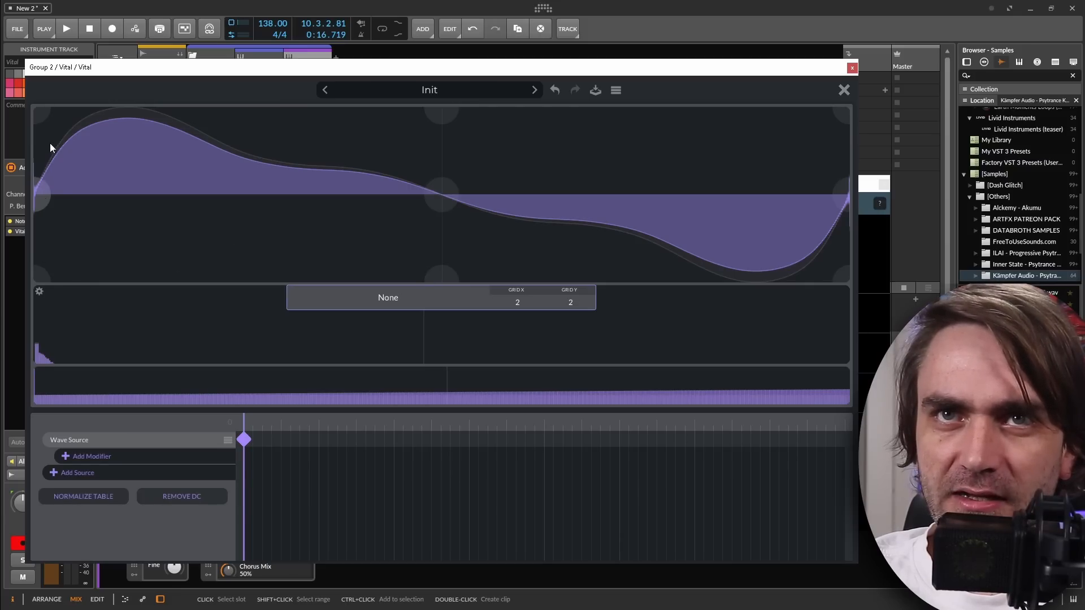
mouse_move(50, 144)
left_mouse_down()
mouse_move(66, 118)
mouse_move(857, 270)
left_mouse_up()
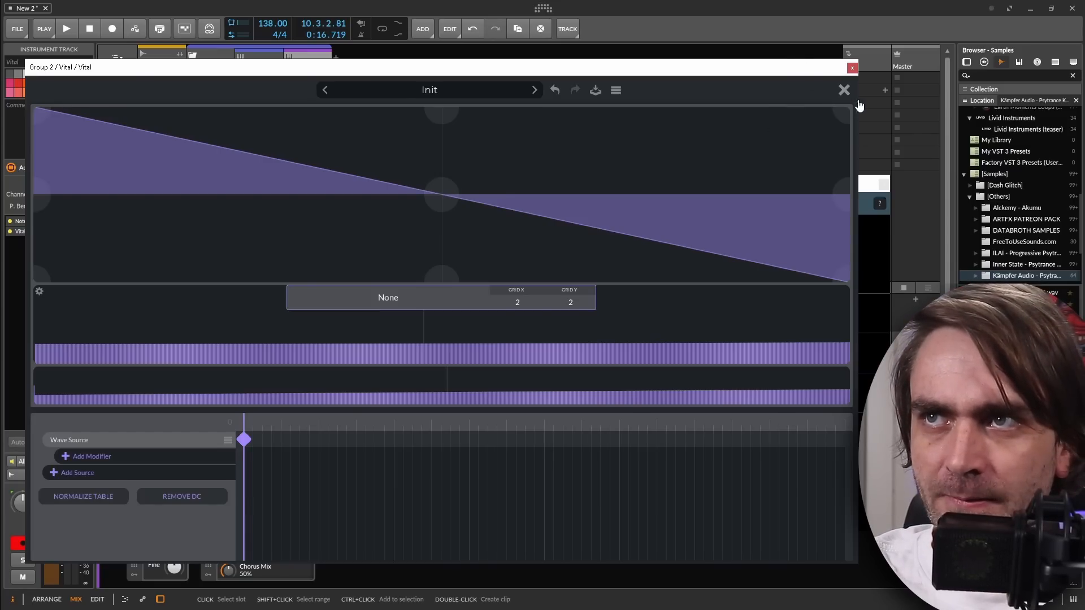
left_click(843, 90)
- Play the Vital bass and examine how its falling saw cycles start in Oszillos Mega Scope
key("space")
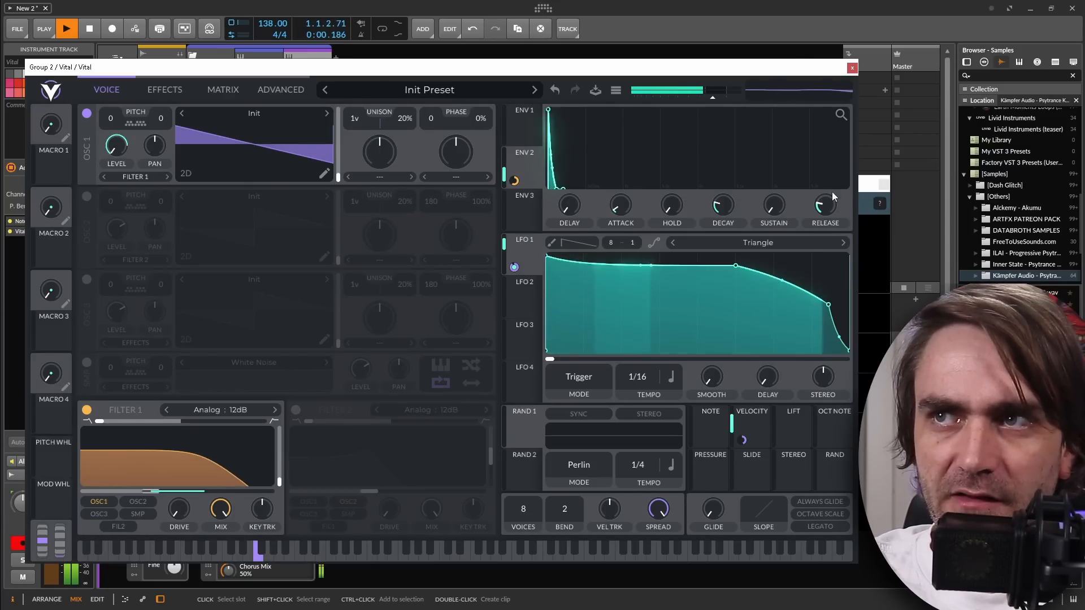
left_click(863, 189)
key("space")
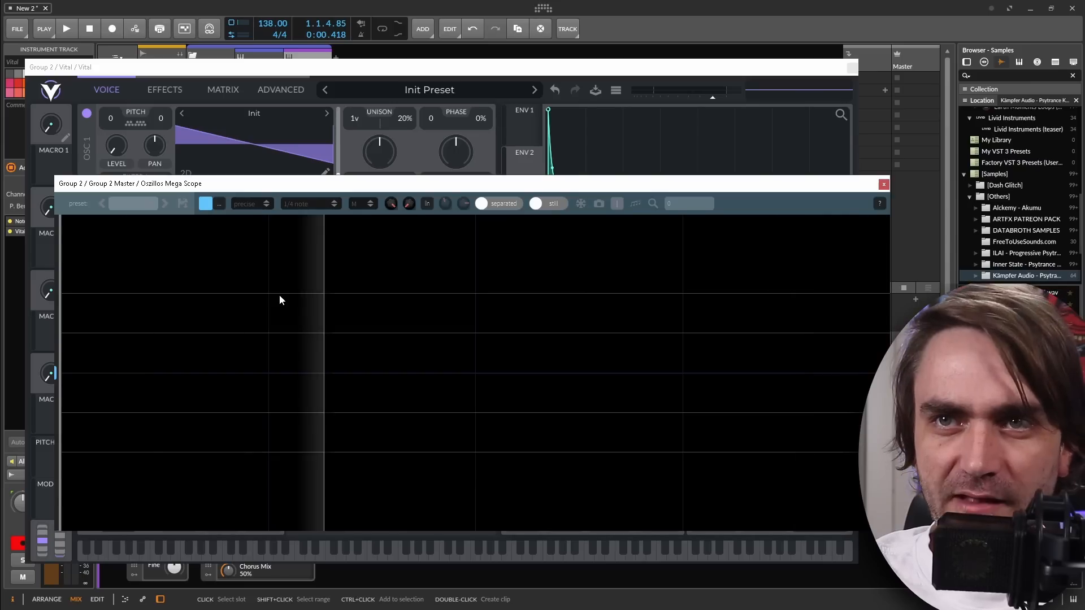
key("space")
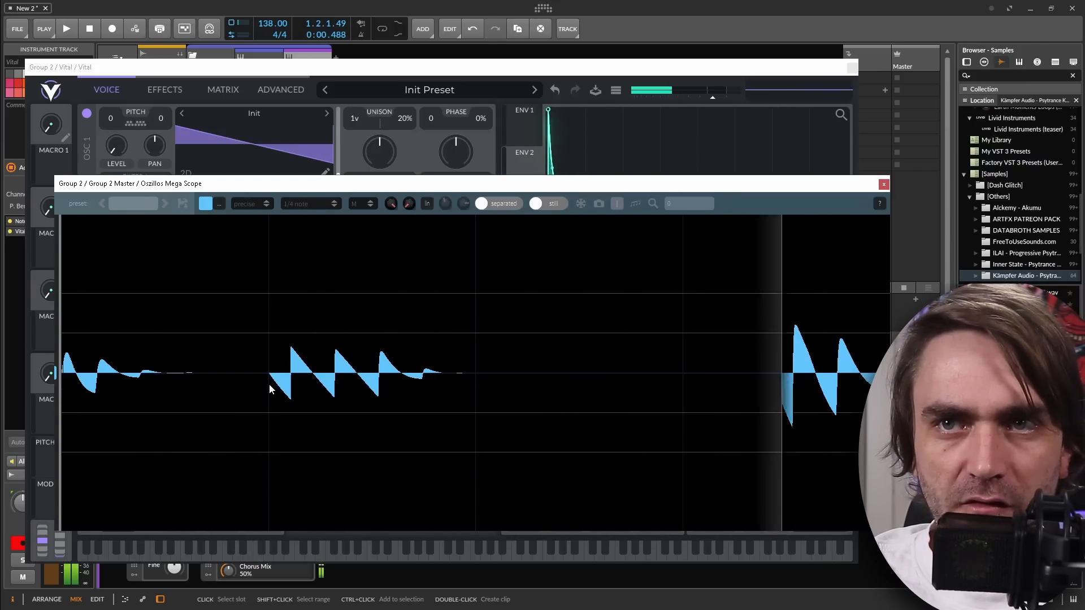
key("space")
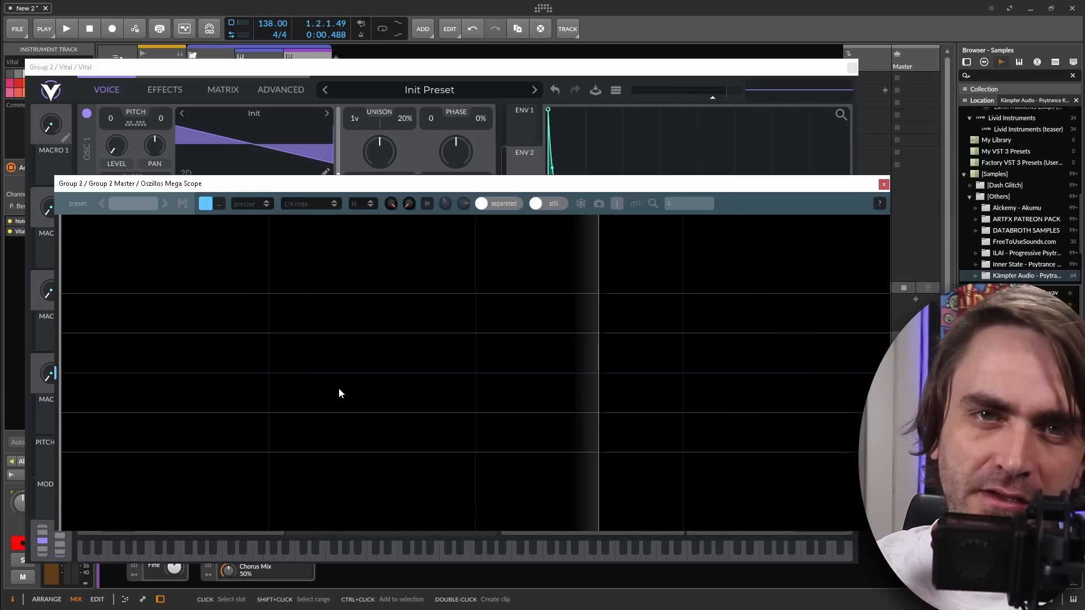
key("space")
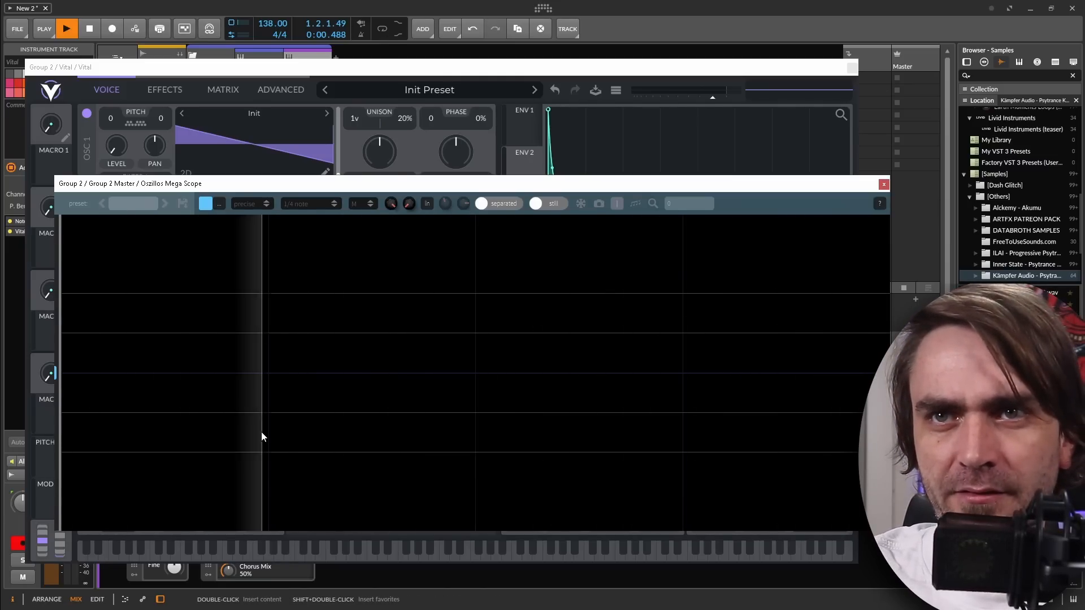
- Redraw oscillator 1's waveform as a full-height rising saw and play it to examine it in Oszillos Mega Scope
left_click(259, 66)
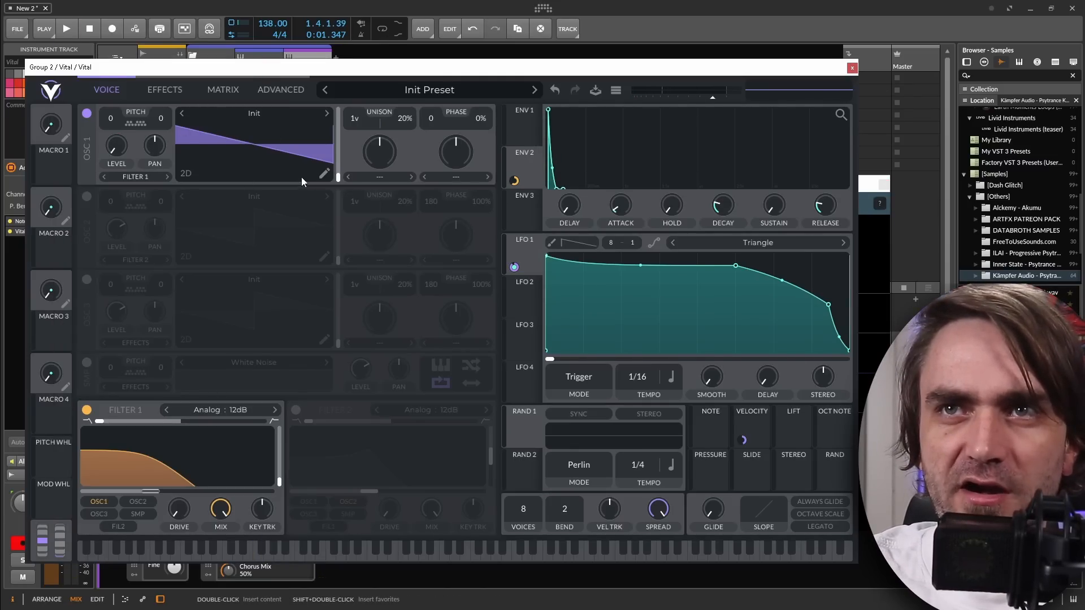
left_click(326, 177)
mouse_move(53, 266)
left_mouse_down()
mouse_move(752, 126)
mouse_move(870, 89)
left_mouse_up()
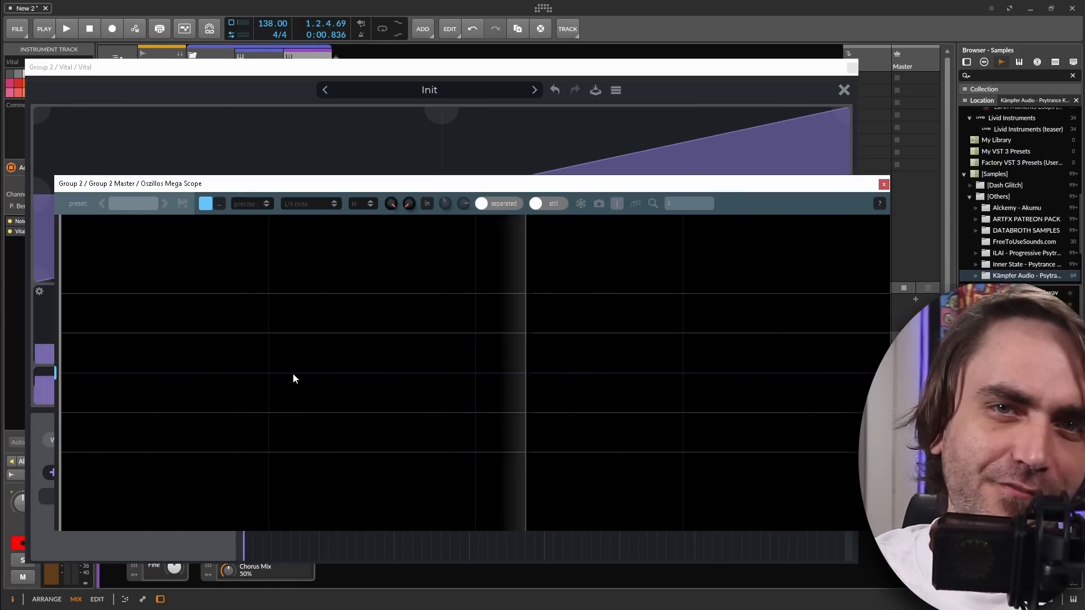
key("space")
key("space")
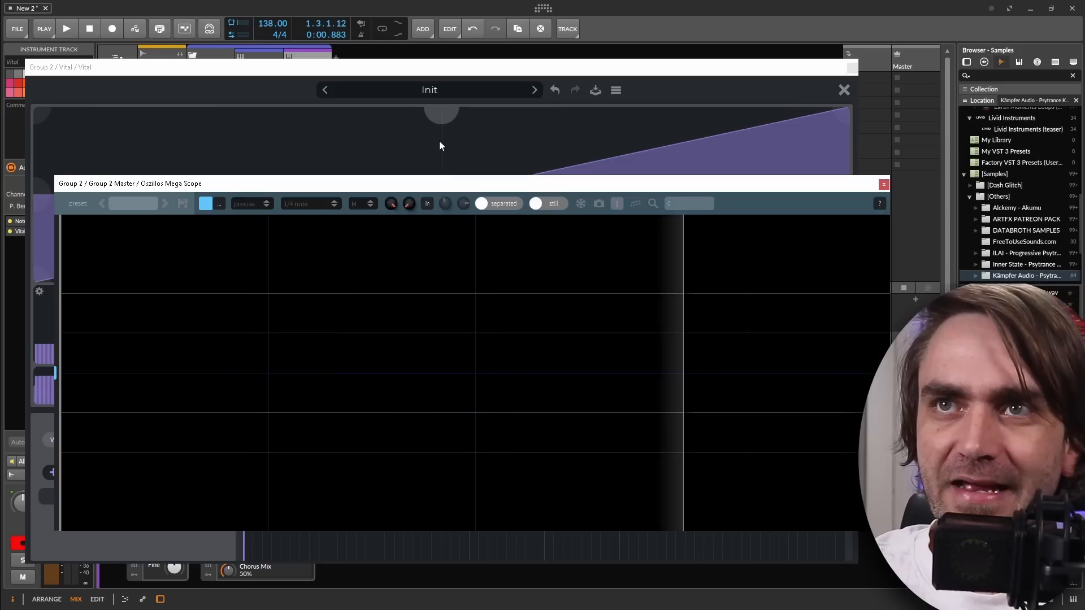
- Remove the upper harmonics from oscillator 1's rising saw and shift the phase of the lowest harmonics
left_click(478, 70)
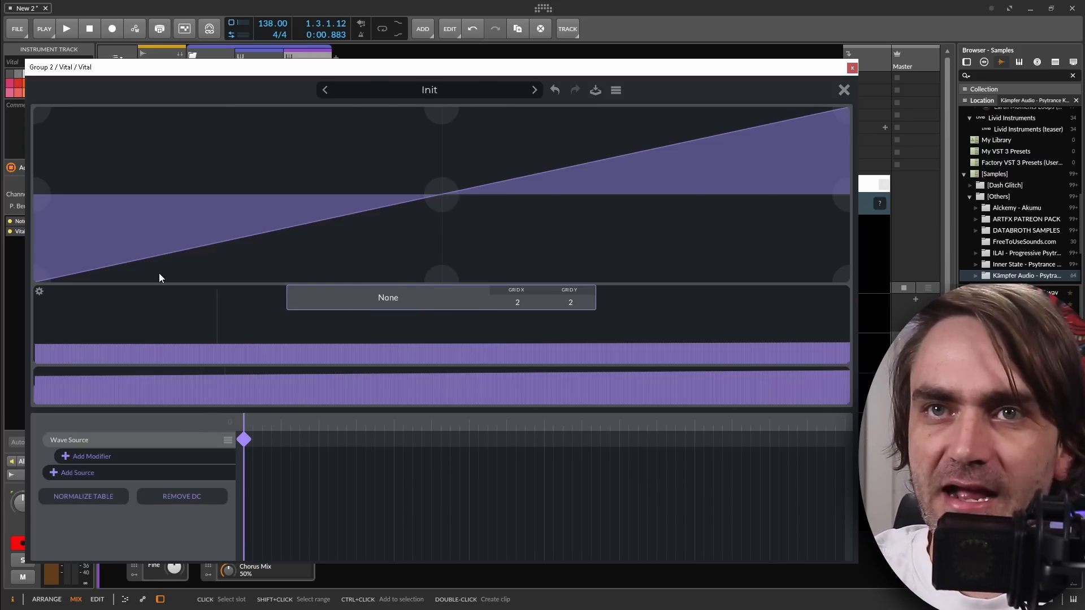
mouse_move(40, 360)
left_mouse_down()
mouse_move(588, 500)
mouse_move(904, 542)
left_mouse_up()
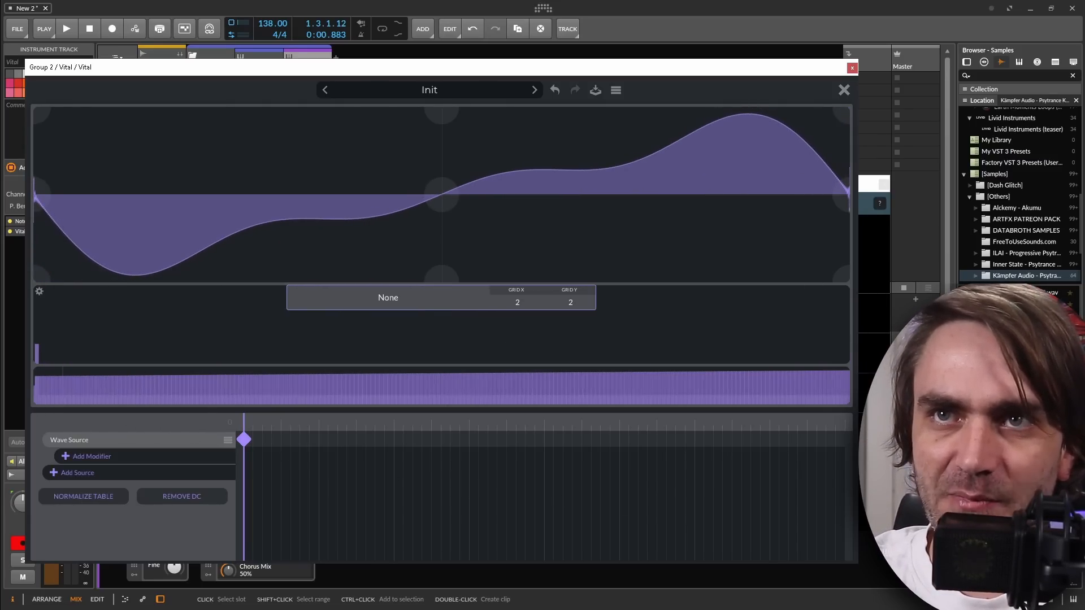
left_click_drag(40, 378, 45, 362)
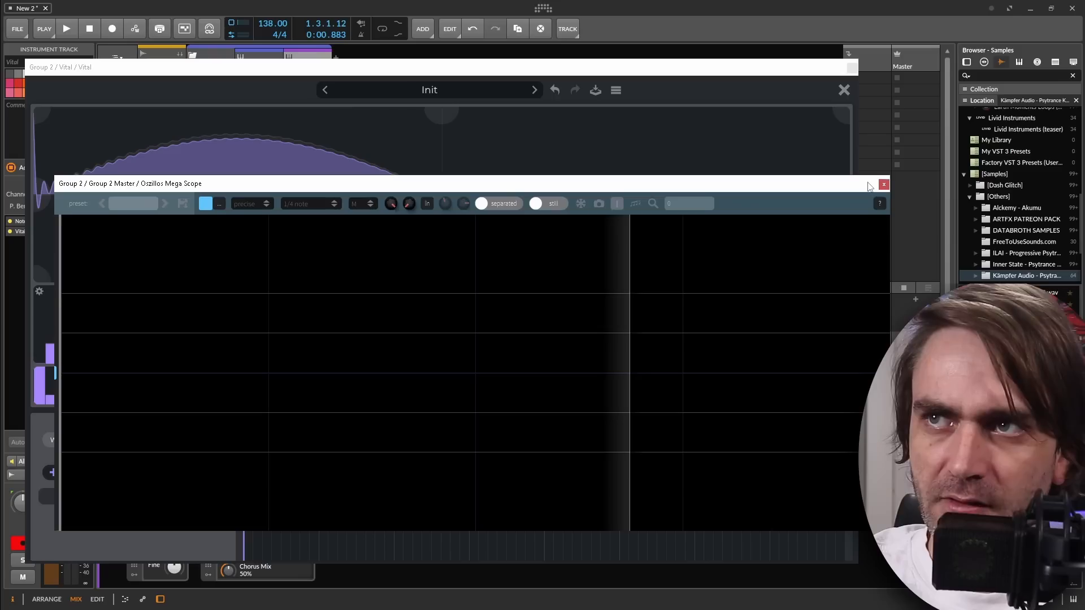
- Play the Vital bass and examine its harmonic-reduced, phase-shifted waveform in Oszillos Mega Scope
key("space")
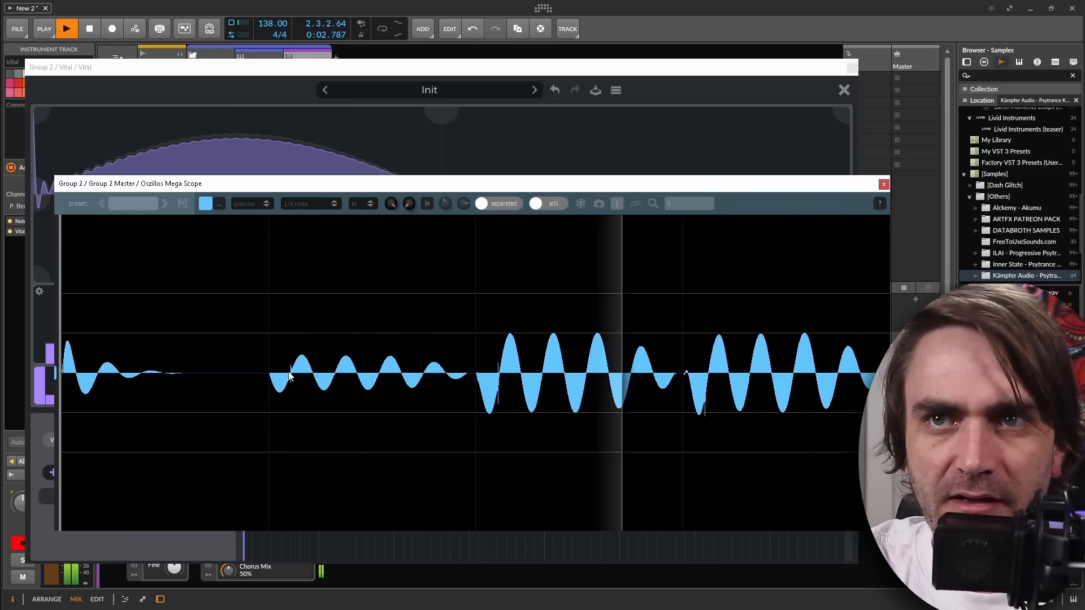
key("space")
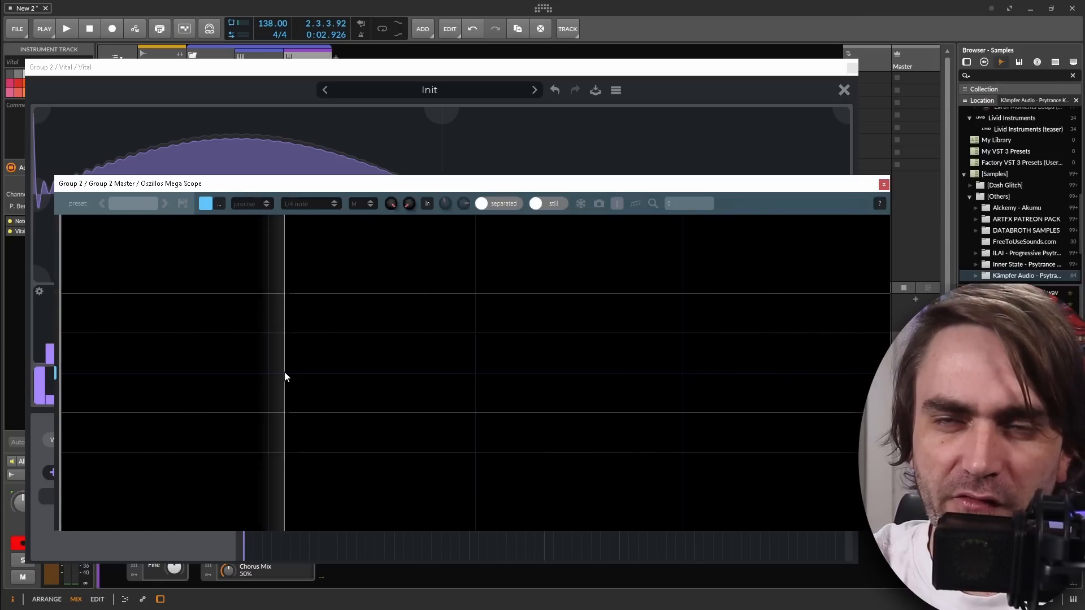
key("space")
key("space")
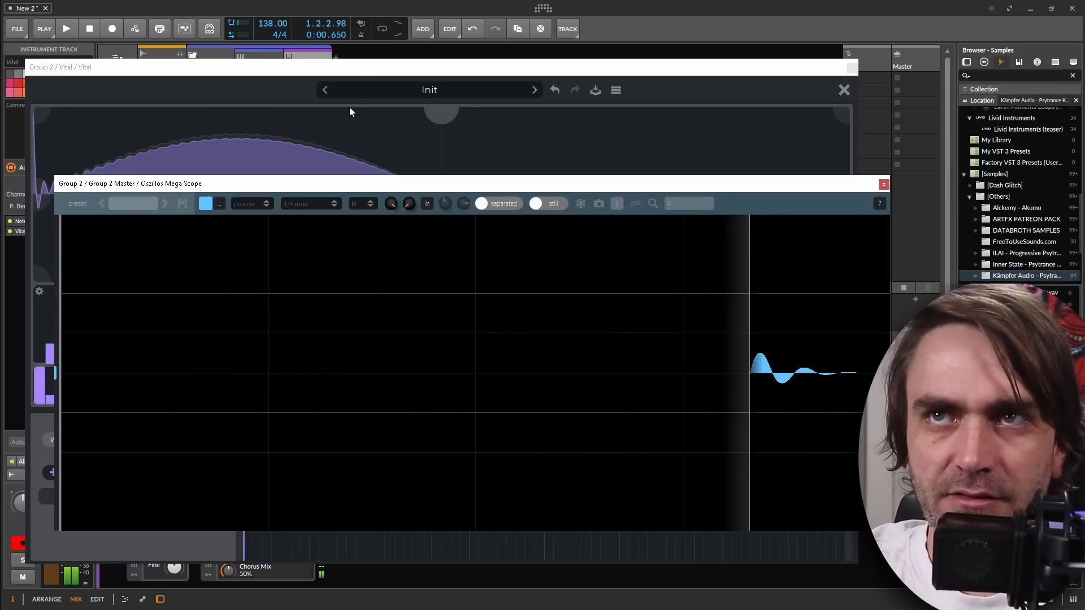
- Redraw oscillator 1's waveform as a full-height rising saw and remove every harmonic above the fundamental
left_click(330, 77)
left_click_drag(35, 273, 823, 108)
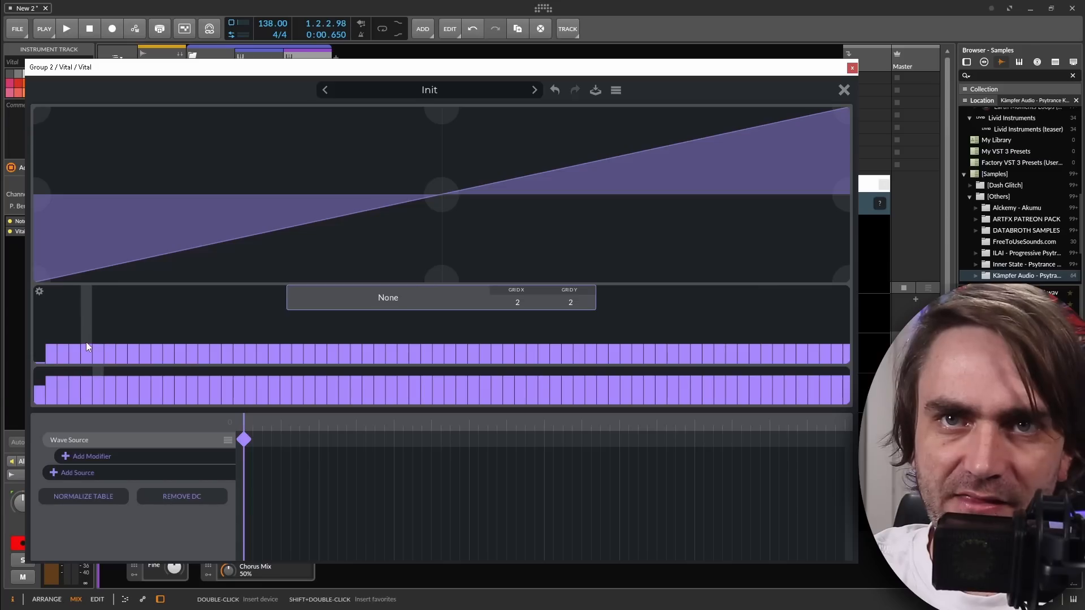
mouse_move(63, 355)
left_mouse_down()
mouse_move(63, 371)
mouse_move(836, 371)
left_mouse_up()
- Play the bass reduced to its fundamental and examine the start of its cycles in Oszillos Mega Scope
left_click(868, 186)
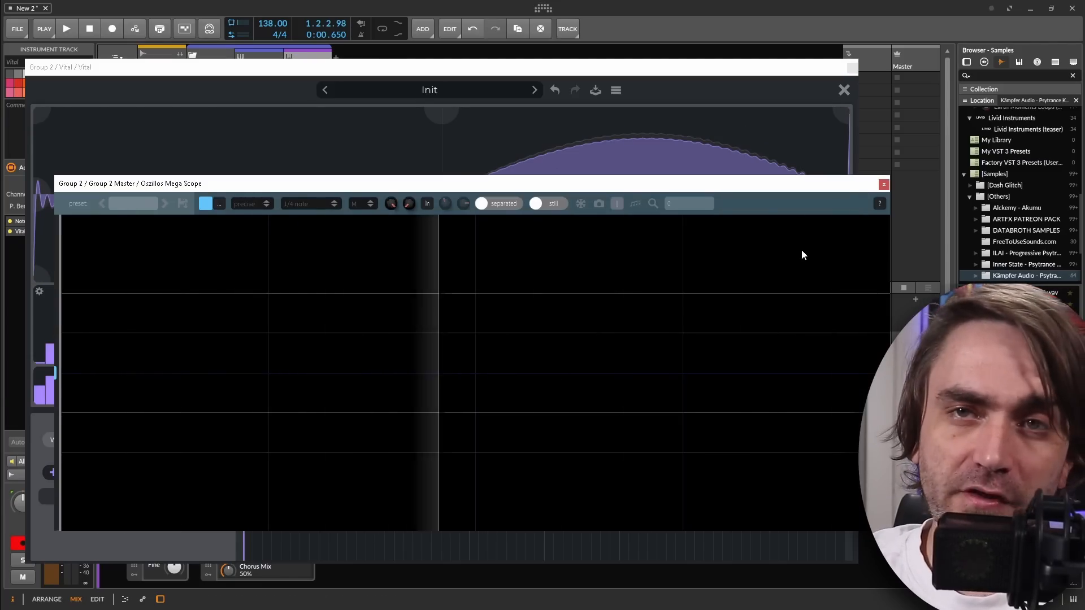
key("space")
key("space")
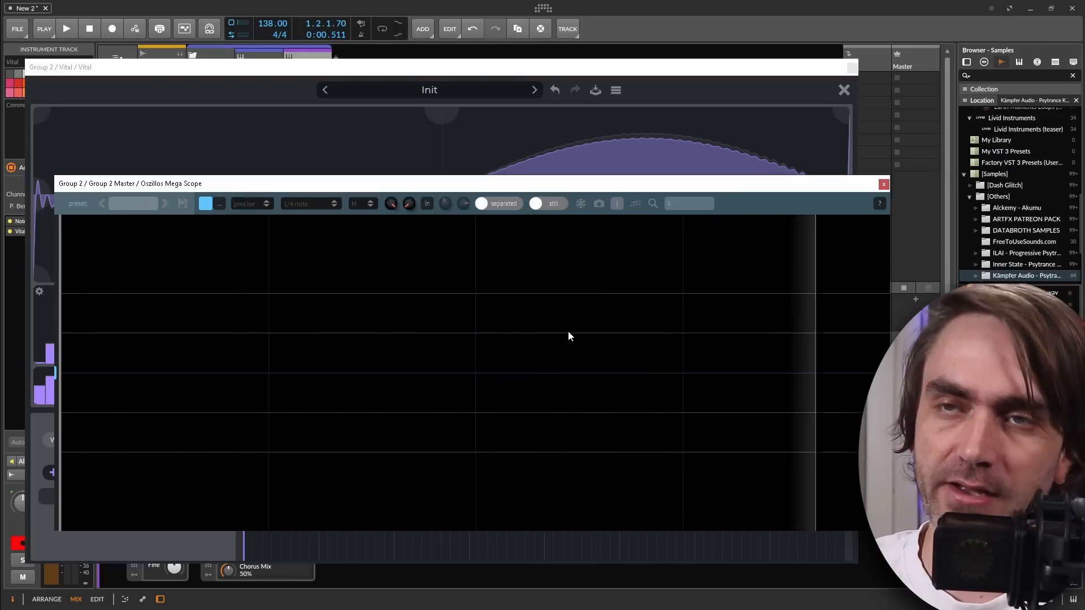
key("space")
- Redraw oscillator 1's waveform as a straight full-height rising saw with all harmonics and leave the wavetable editor
left_click(609, 67)
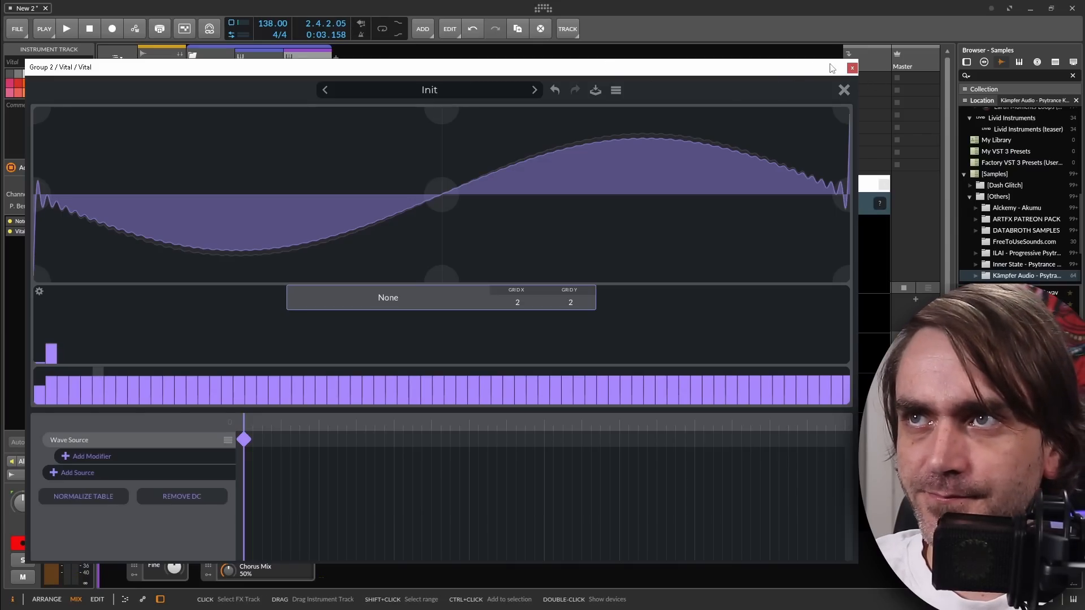
left_click_drag(38, 278, 699, 180)
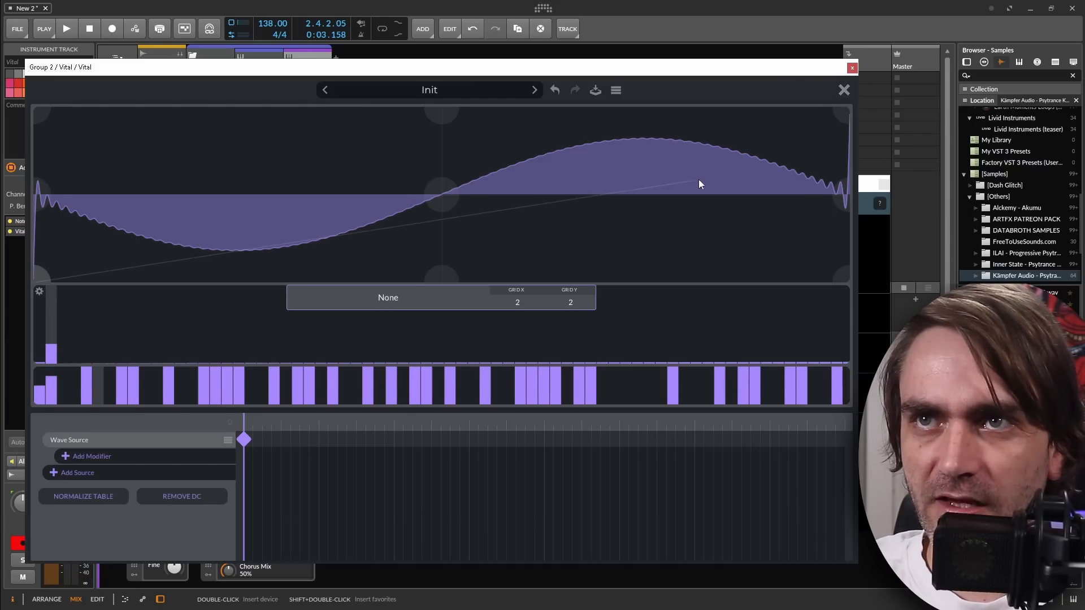
left_click_drag(840, 100, 824, 111)
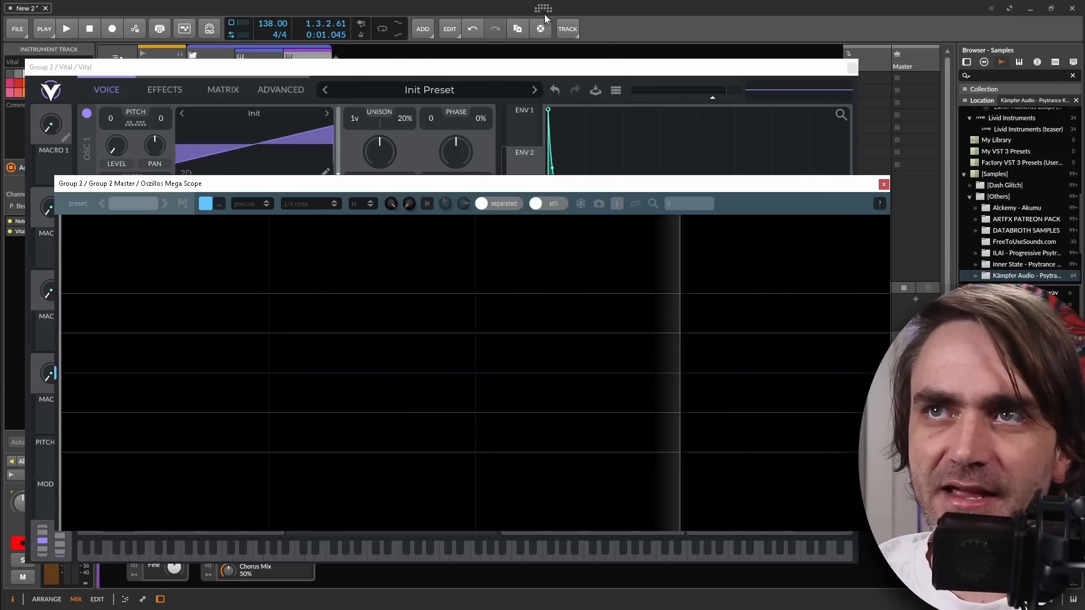
- Play Kick F together with the Vital bass to examine both in Oszillos Mega Scope, and close the scope
left_click(260, 54)
left_click_drag(342, 184, 414, 245)
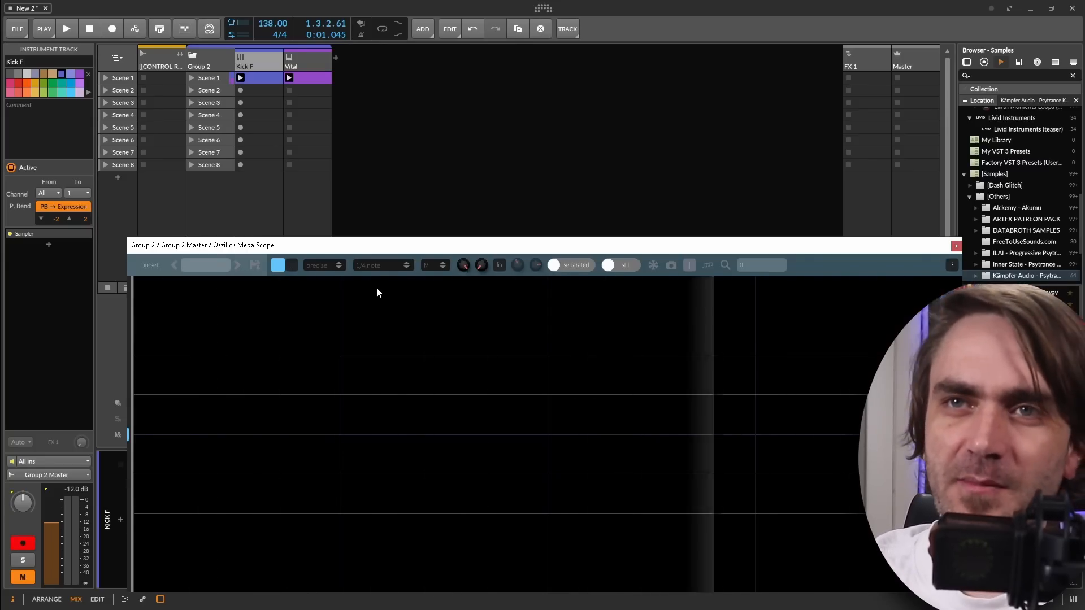
left_click(320, 264)
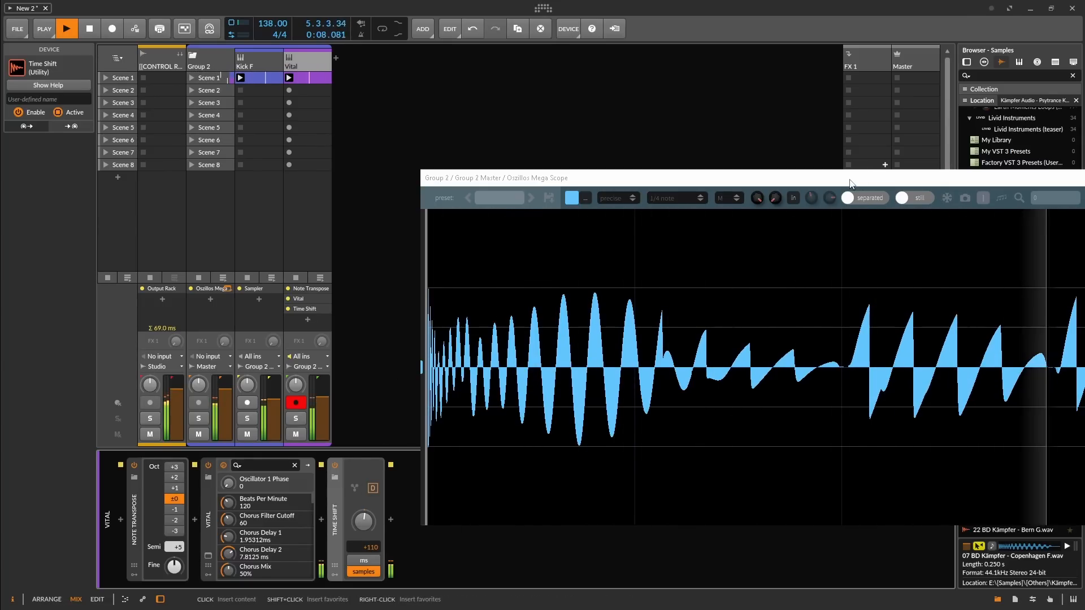
left_click_drag(870, 177, 529, 100)
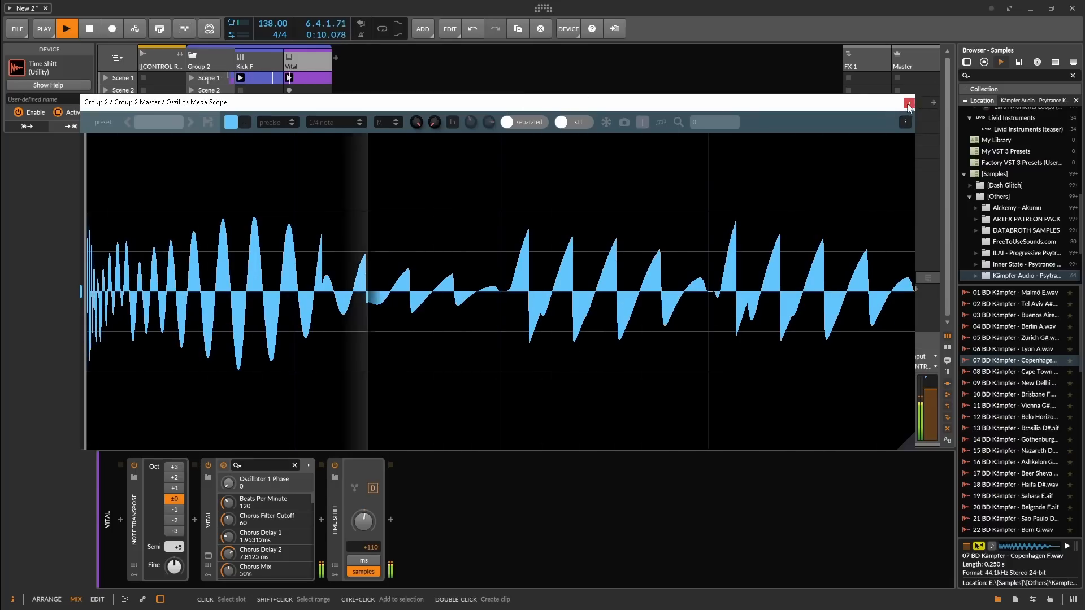
left_click(909, 102)
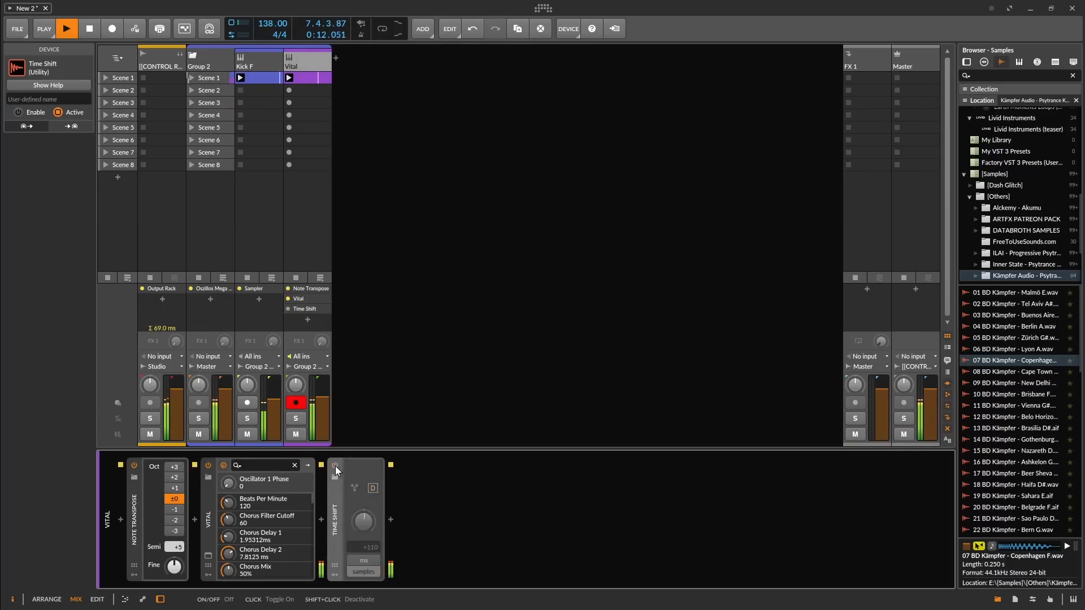
- Redraw oscillator 1's waveform as a falling saw to hear it against the kick, restore the rising saw and close Vital
left_click(300, 66)
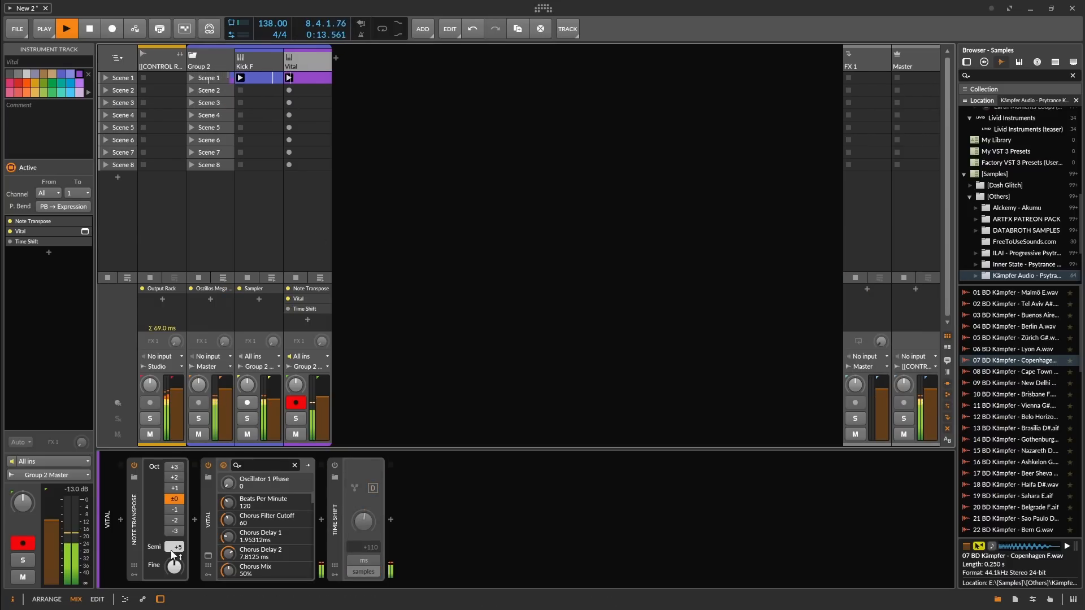
left_click(208, 556)
left_click(306, 215)
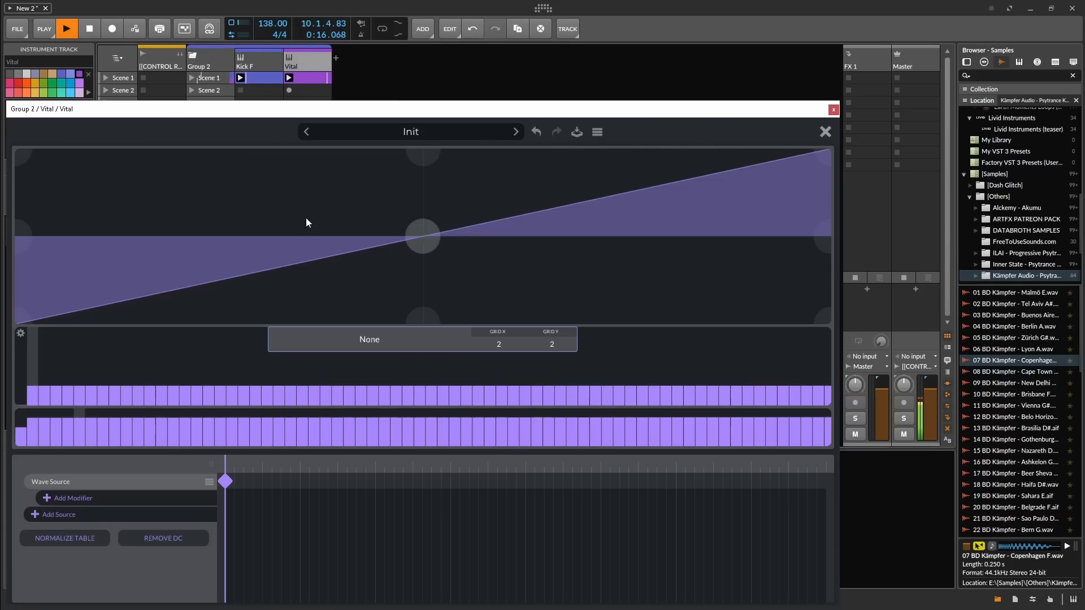
left_click_drag(796, 310, 838, 326)
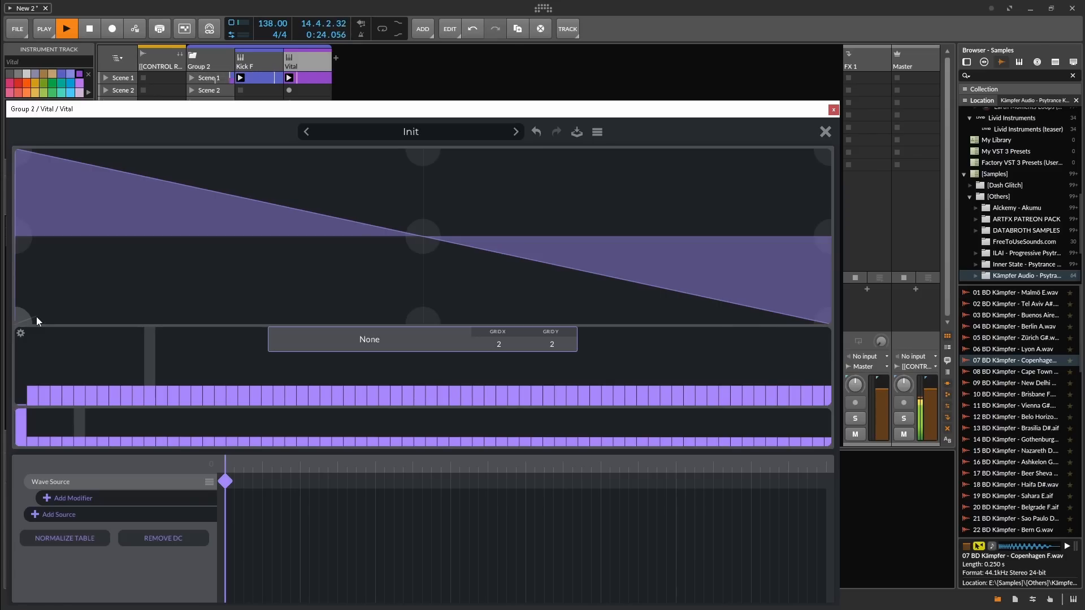
left_click_drag(335, 253, 816, 159)
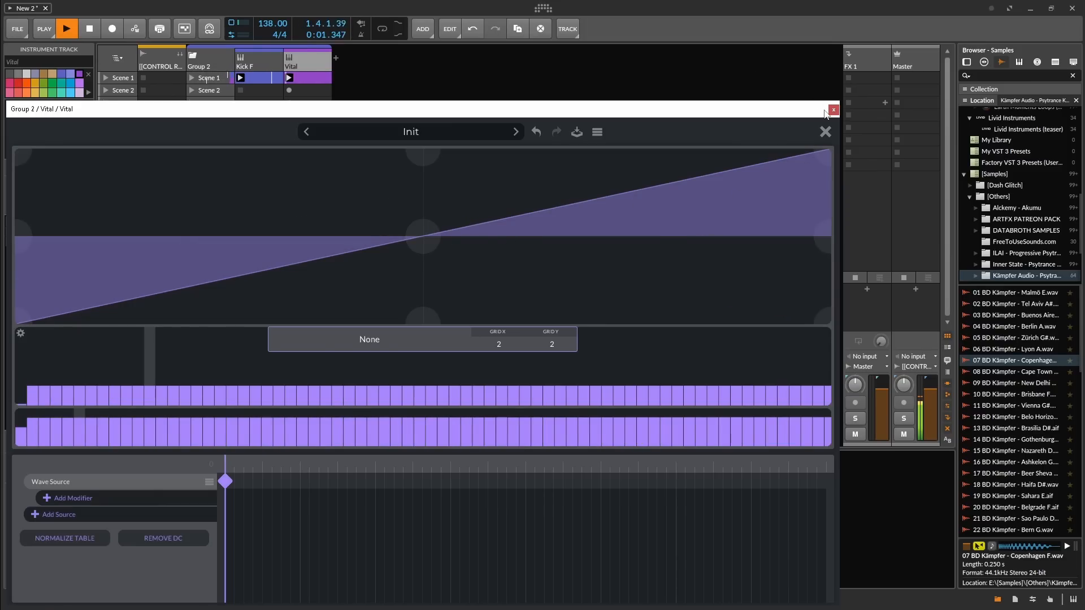
left_click(834, 110)
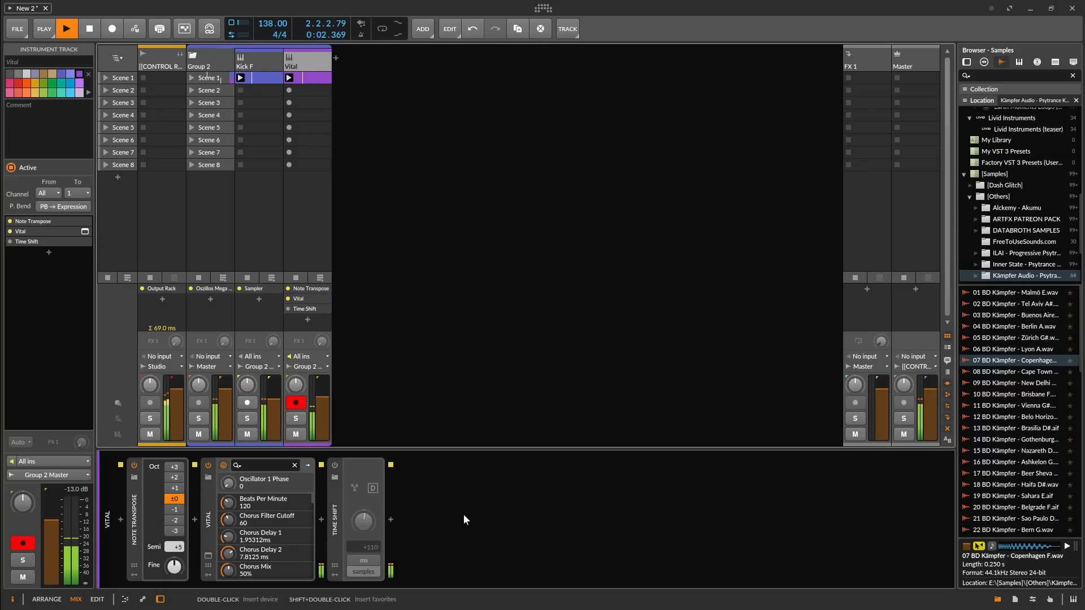
- Re-enable the Time Shift device on the Vital track and set its offset to +96 samples
left_click(338, 470)
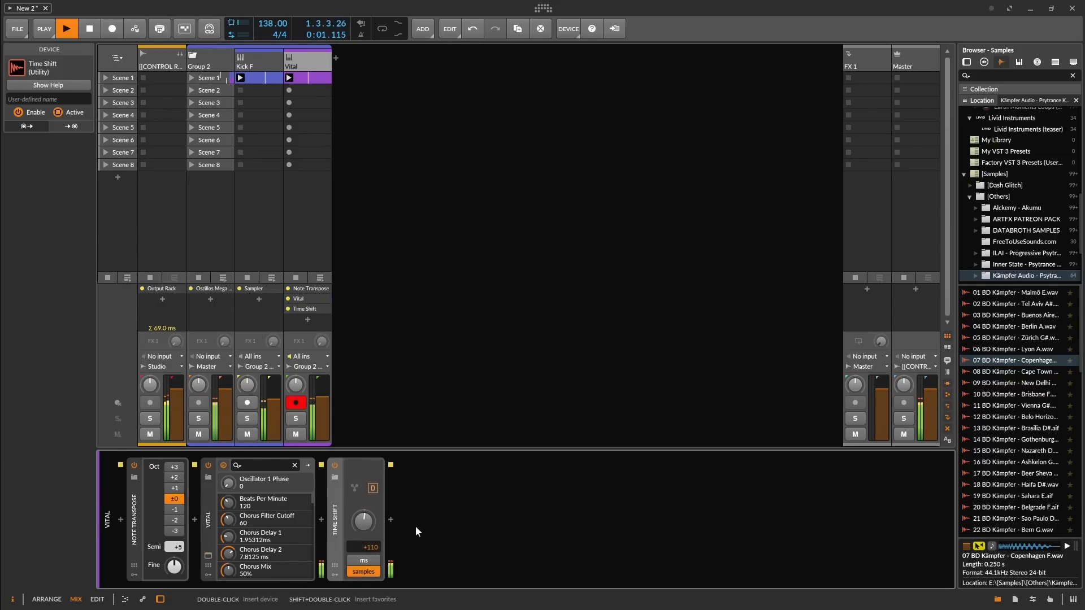
left_click_drag(367, 536, 367, 538)
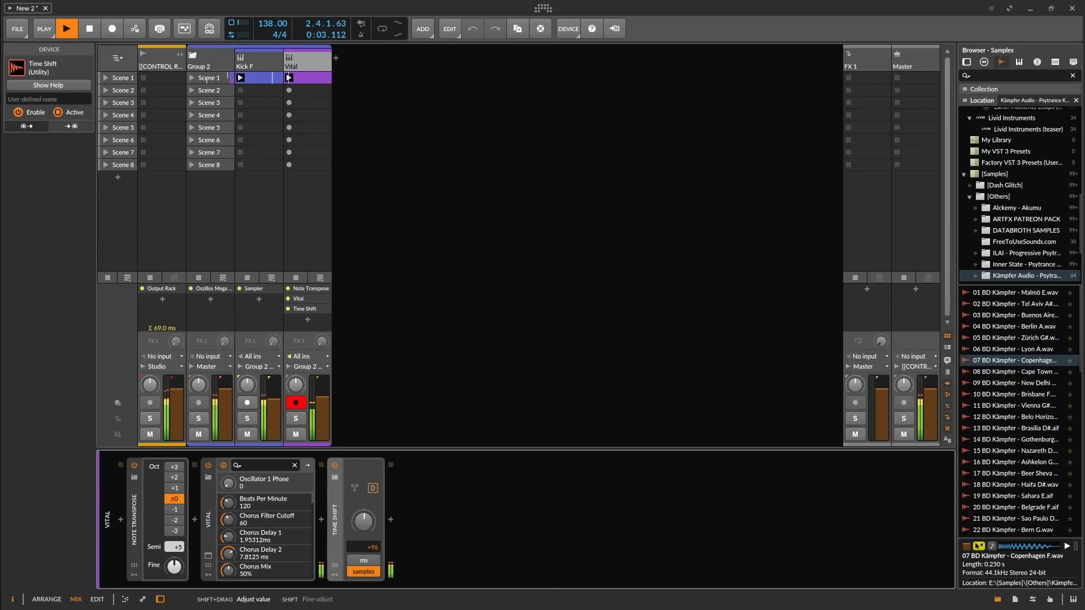